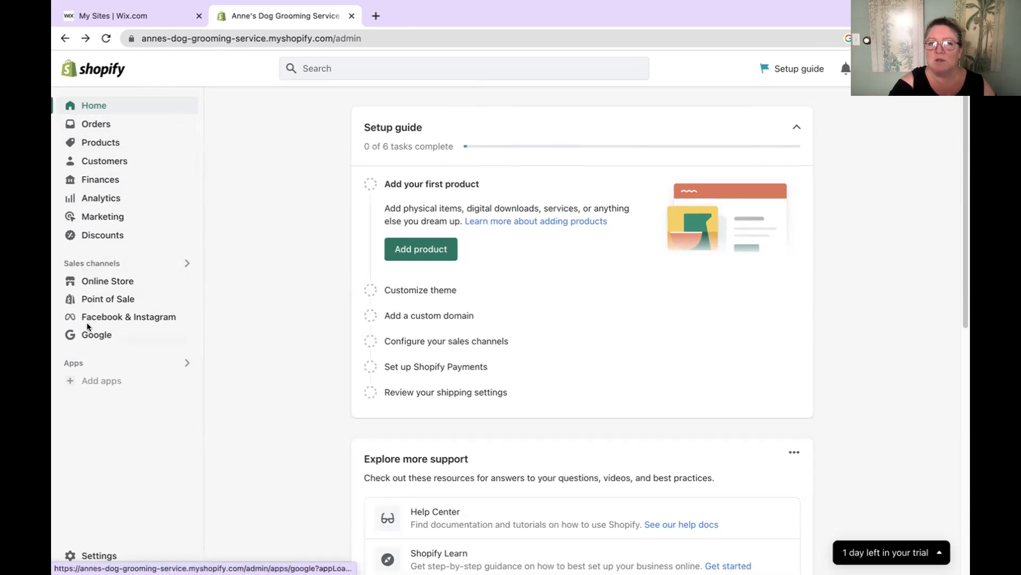
Step: Open a blank new product form and look through its sections from title and media down to the search engine listing
left_click(101, 142)
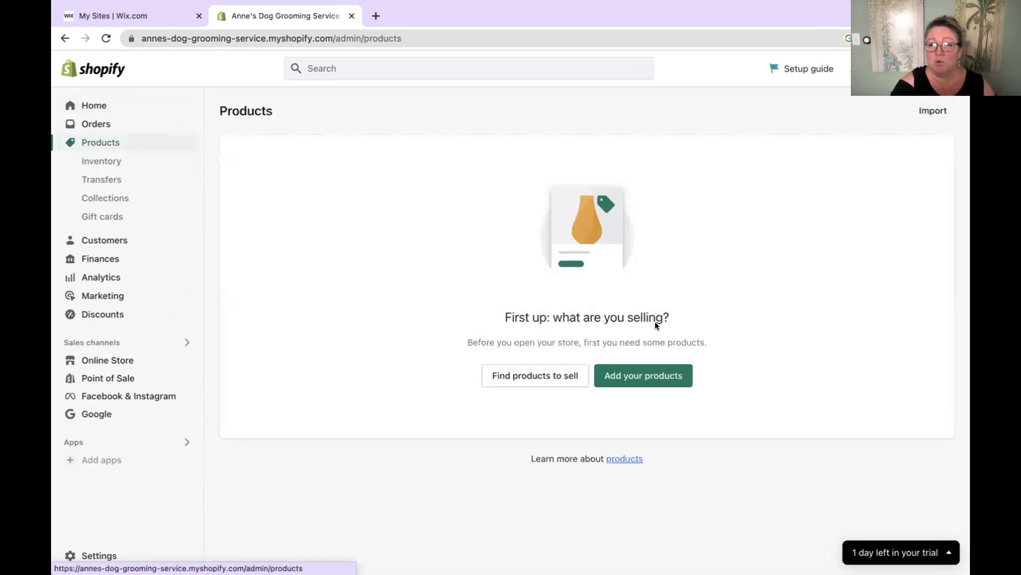
left_click(631, 377)
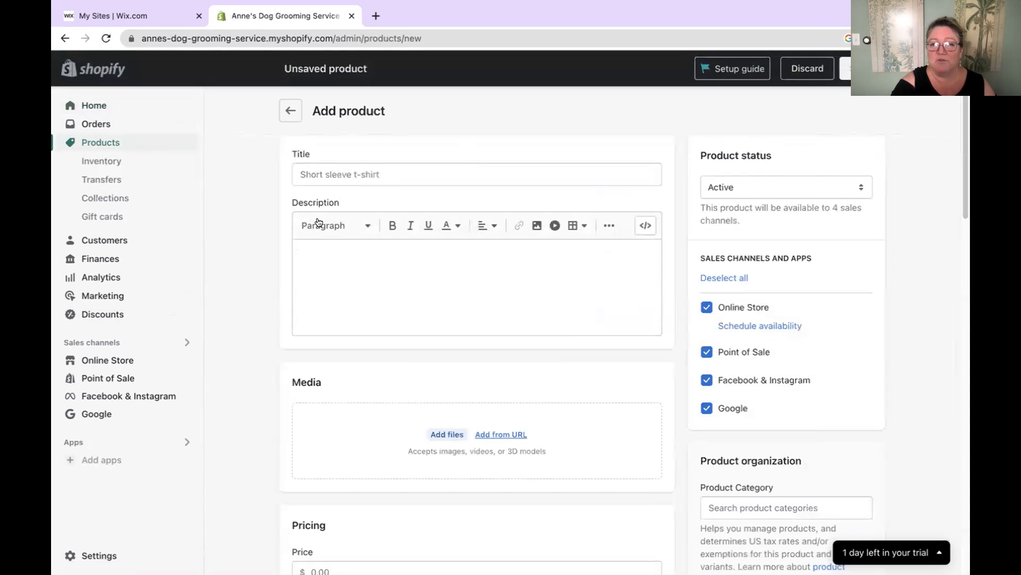
scroll(330, 265, "down", 5)
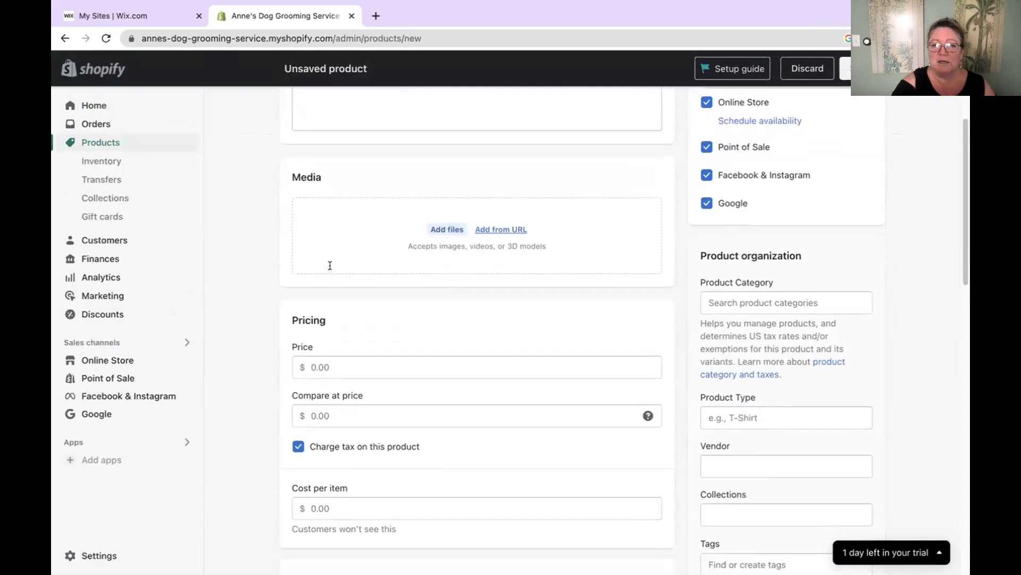
scroll(323, 345, "down", 8)
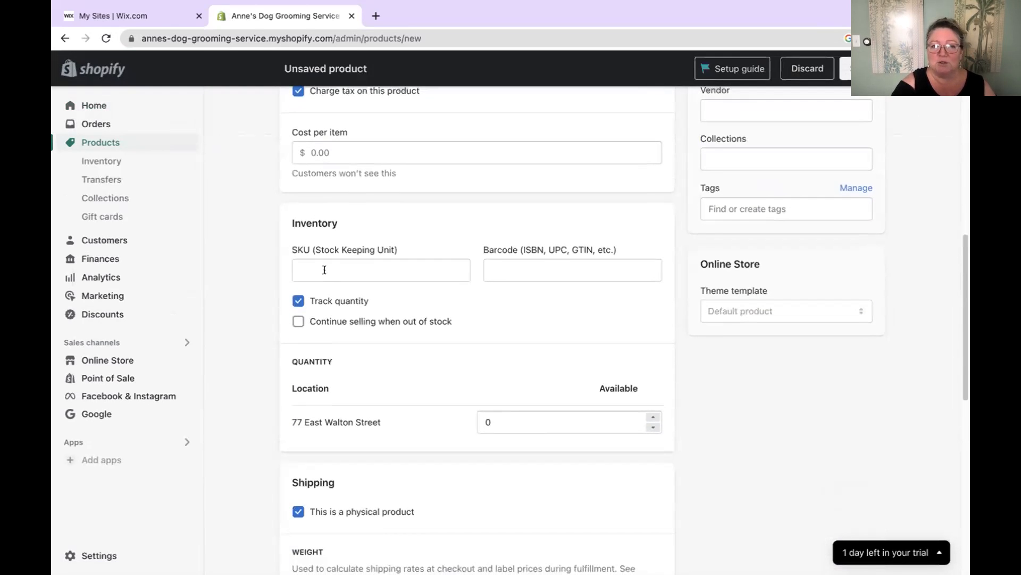
scroll(325, 270, "down", 7)
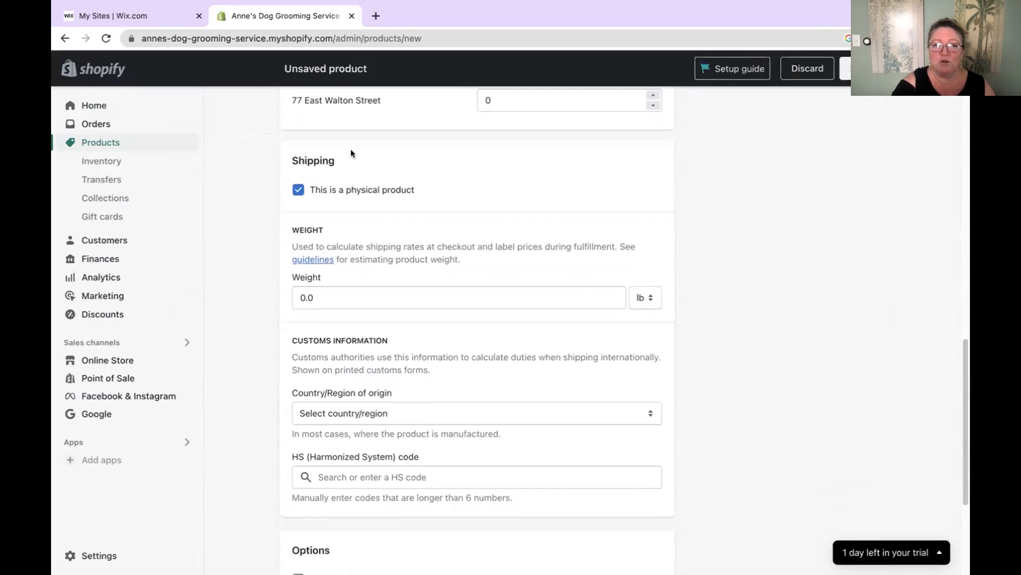
scroll(334, 261, "down", 5)
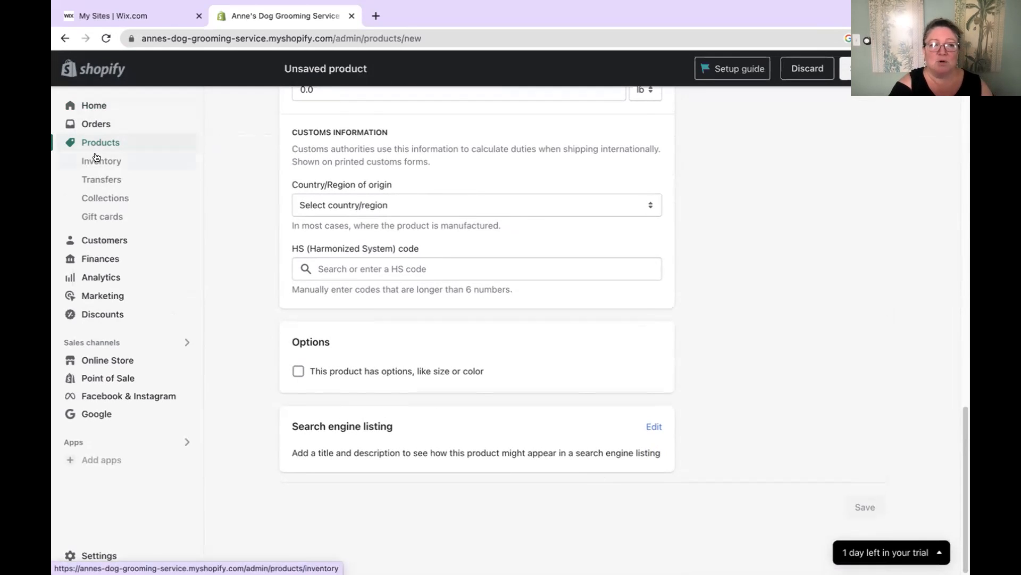
Step: Look over the store's Collections and Orders pages and the Online Store themes page
left_click(104, 198)
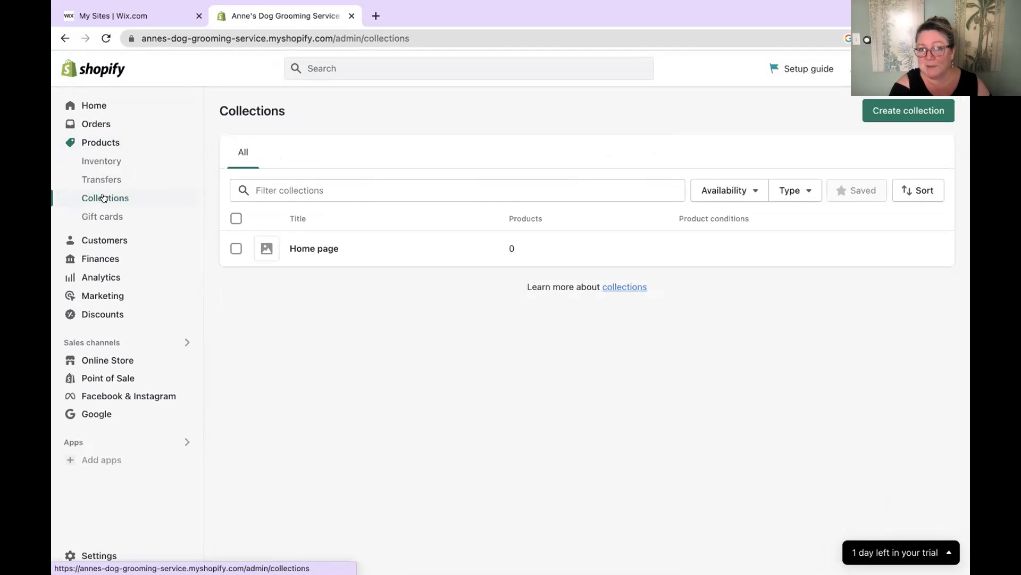
left_click(103, 141)
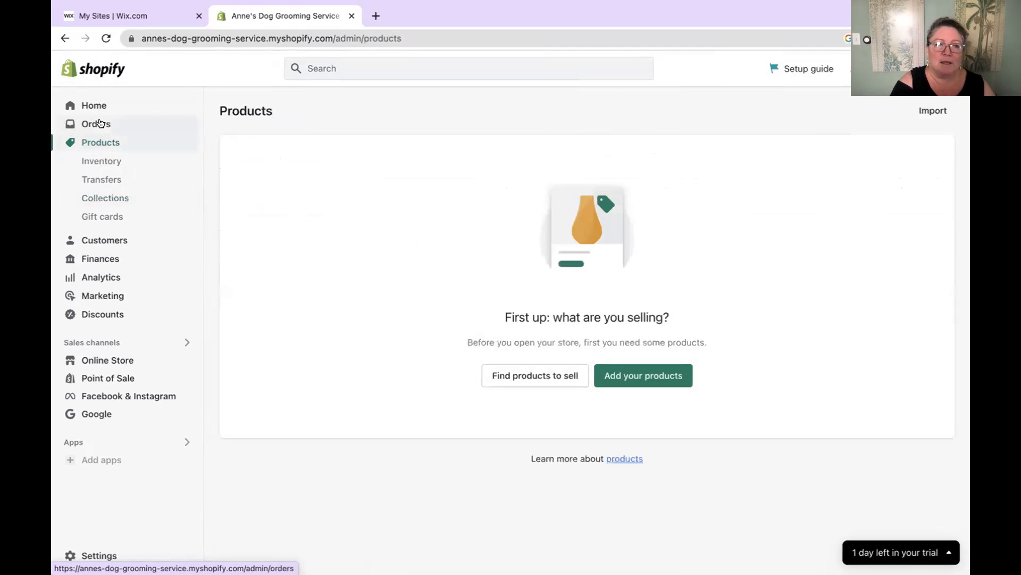
left_click(98, 123)
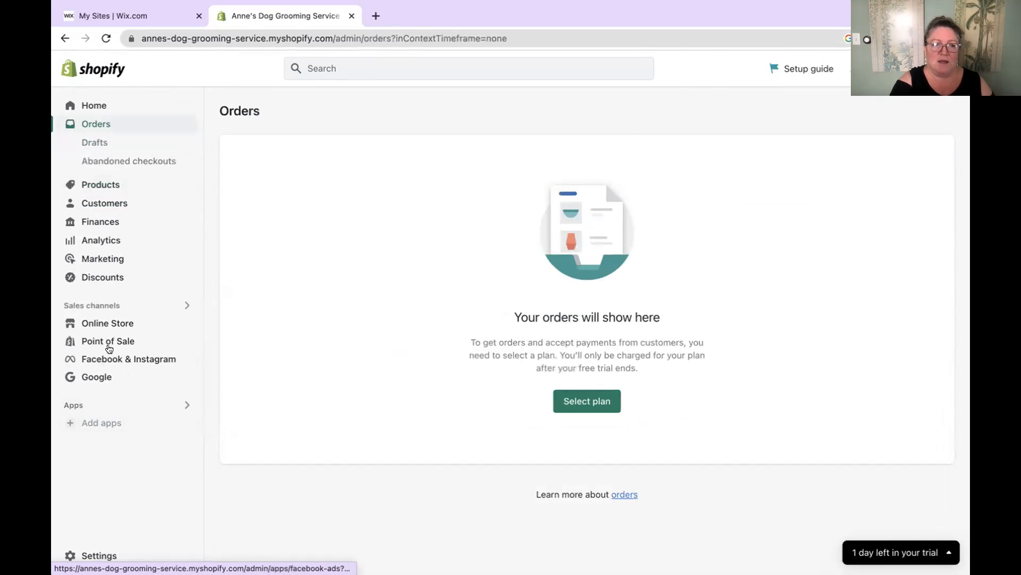
left_click(100, 325)
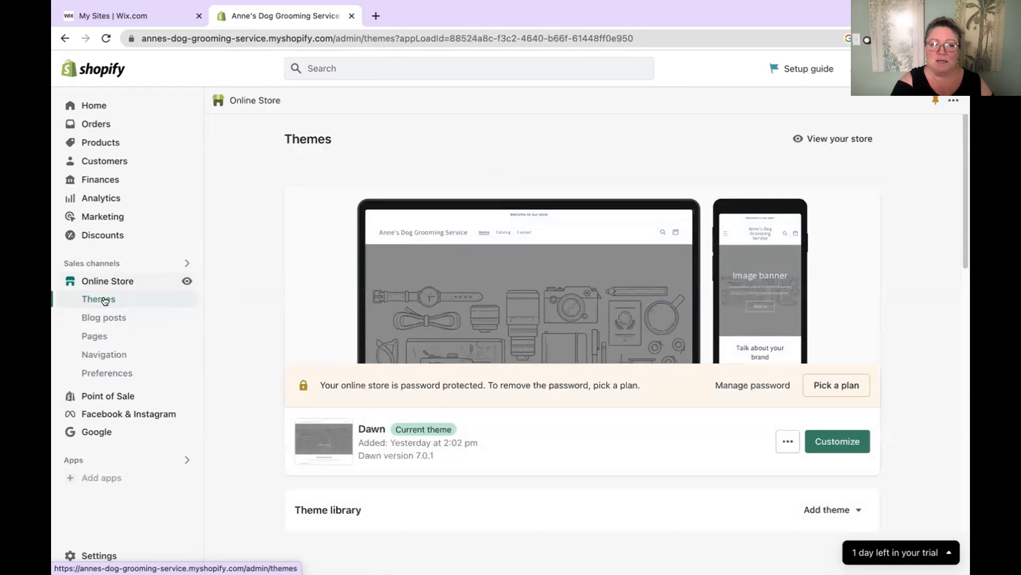
Step: Open the store settings and view the store details and the taxes and duties settings
left_click(85, 556)
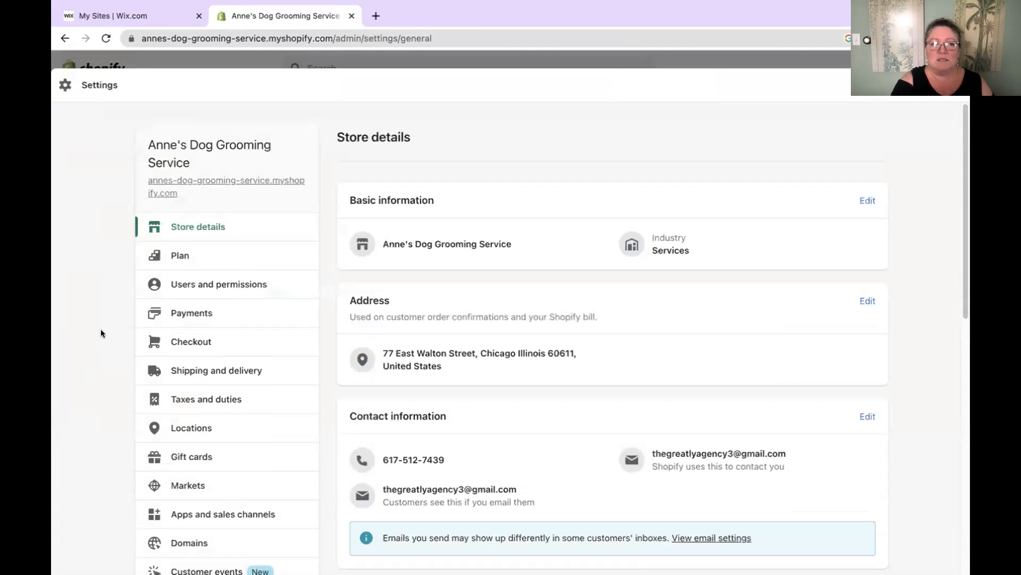
scroll(116, 257, "down", 1)
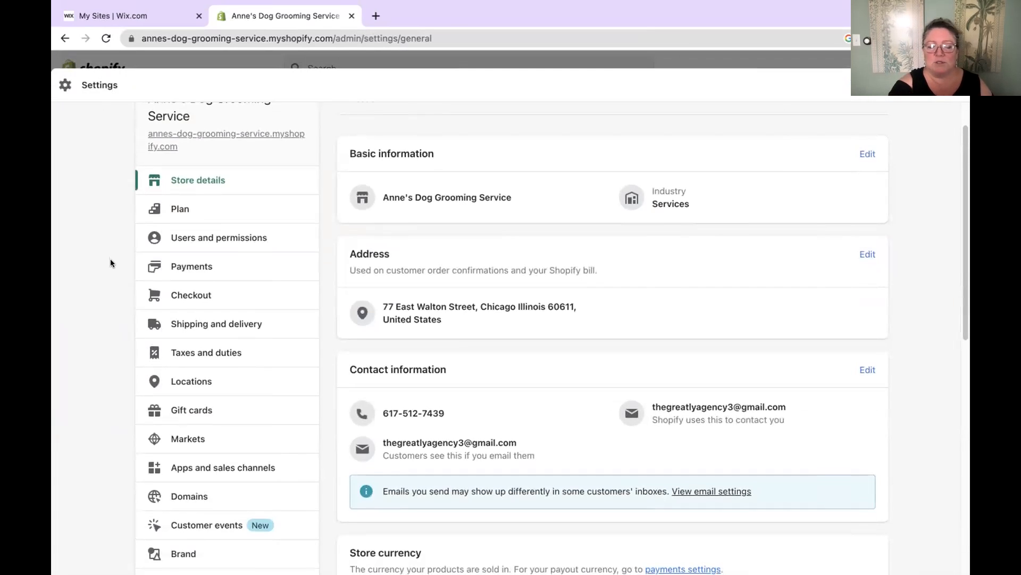
left_click(194, 355)
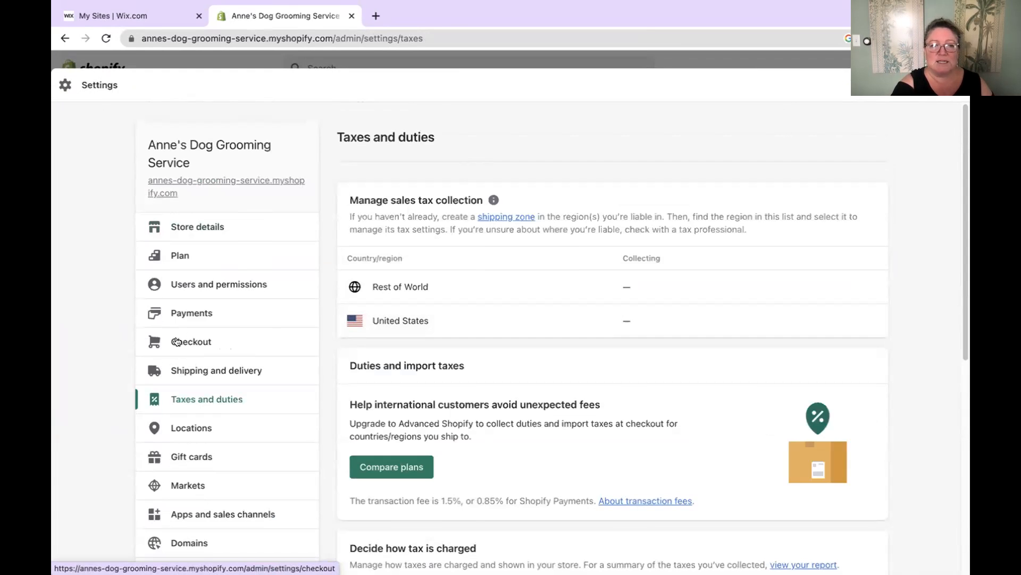
Step: Review the payment settings, including Shopify Payments and the additional payment methods
left_click(178, 312)
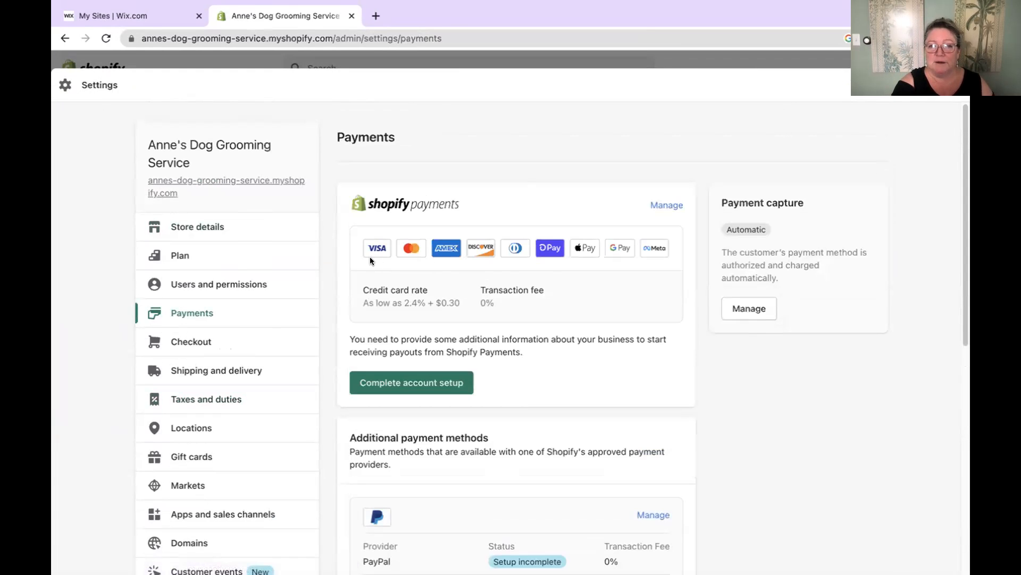
scroll(442, 211, "down", 5)
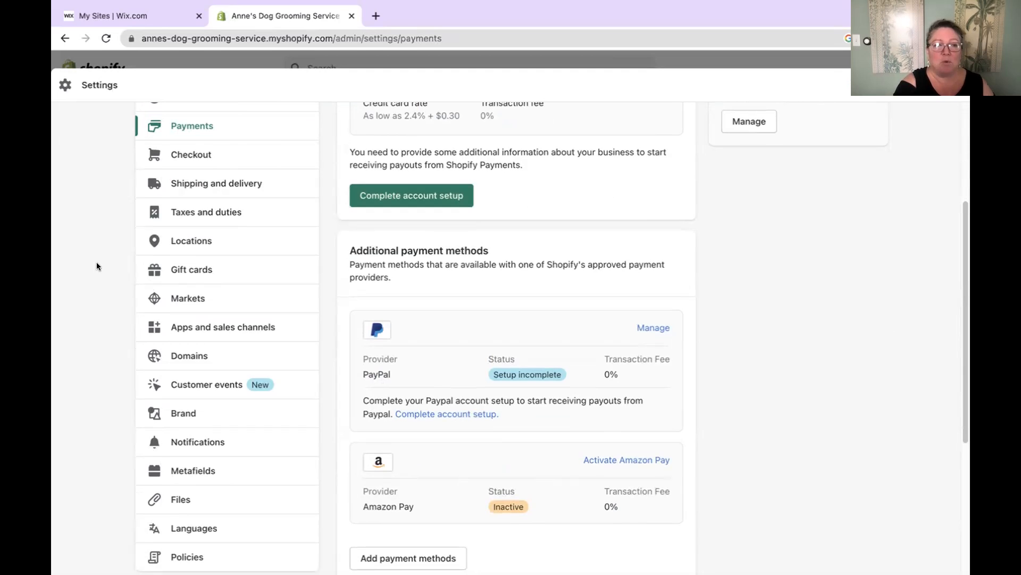
scroll(97, 261, "up", 5)
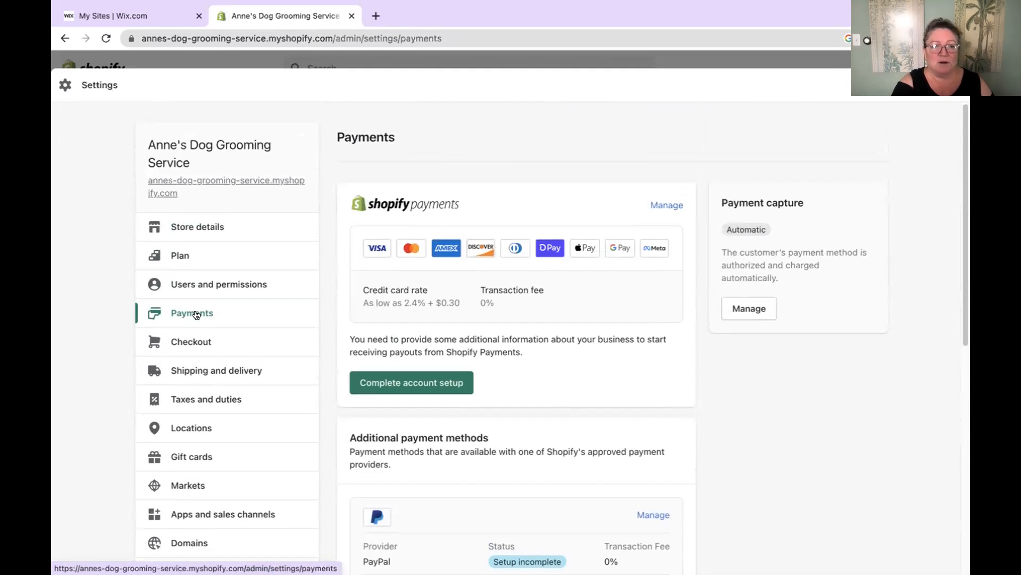
Step: Review the users and permissions settings, including the staff and collaborator sections
left_click(204, 284)
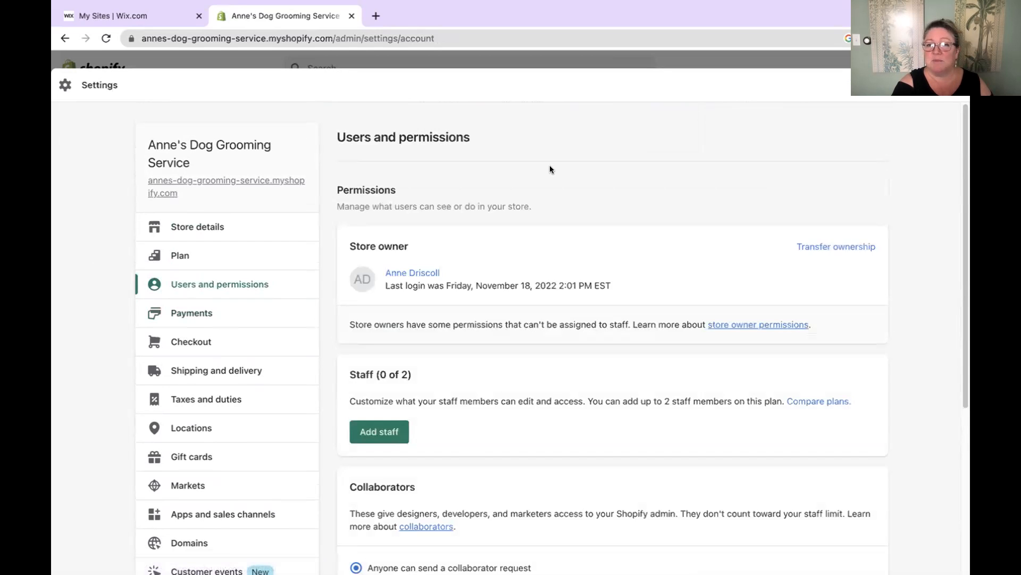
scroll(557, 389, "down", 3)
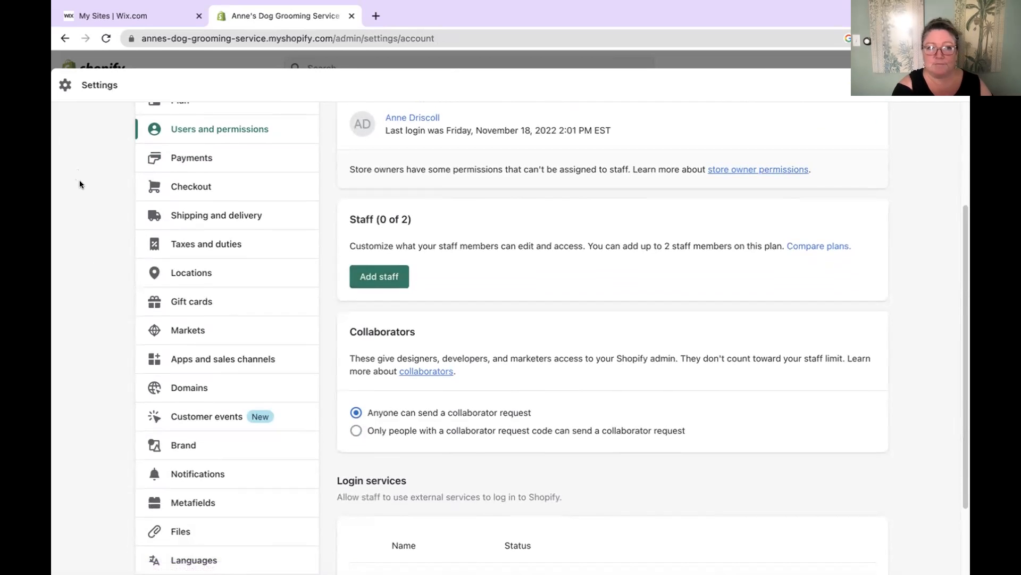
scroll(79, 184, "up", 3)
Step: Review the brand settings for logos, colors and cover image
scroll(83, 311, "down", 5)
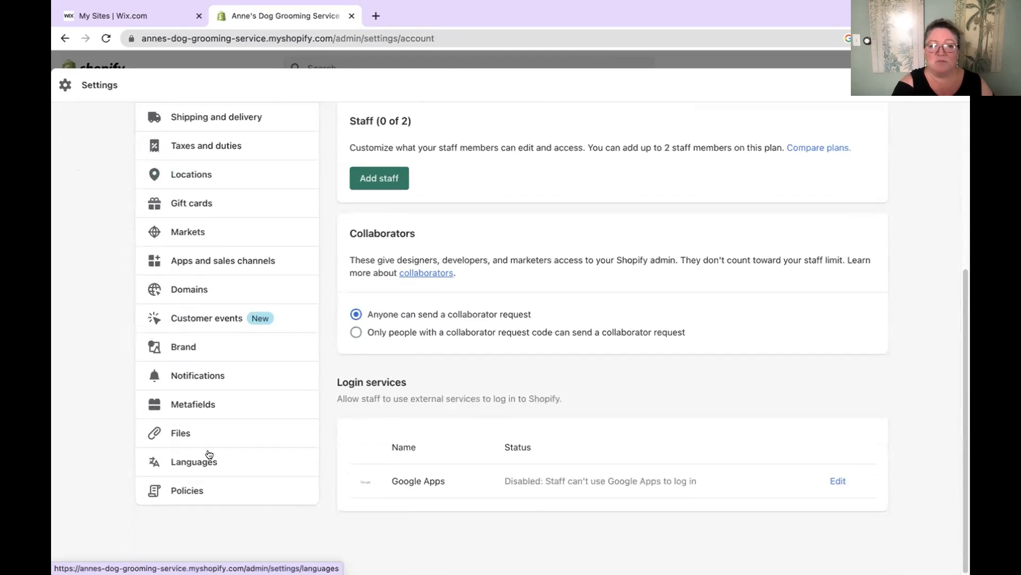
left_click(175, 347)
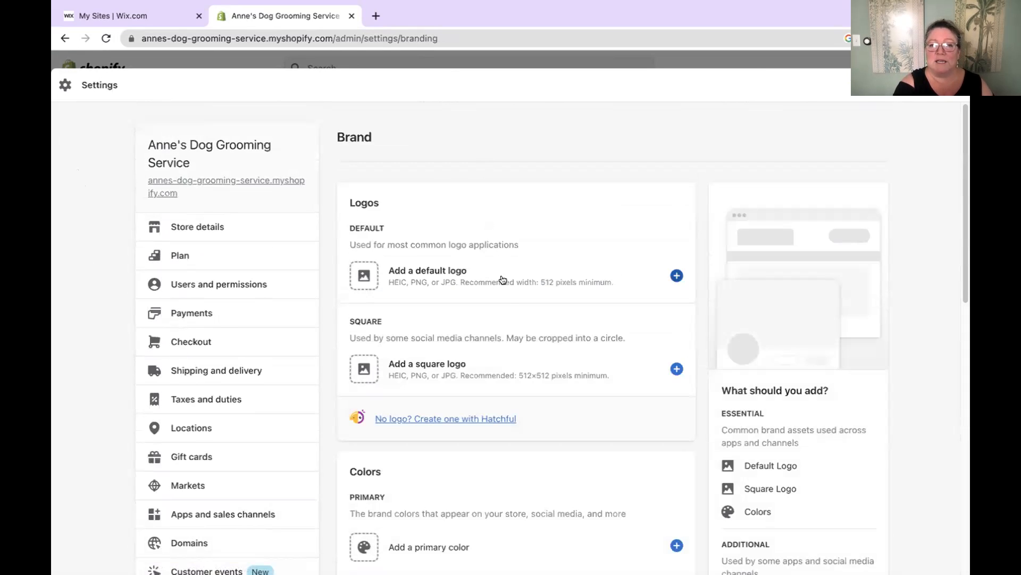
scroll(504, 296, "down", 2)
scroll(503, 294, "down", 4)
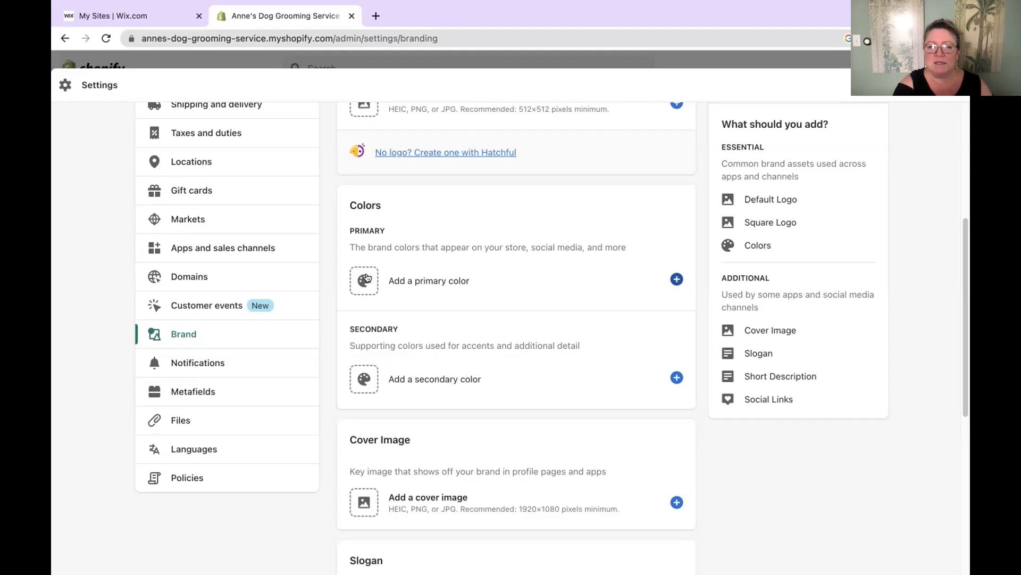
scroll(367, 277, "up", 5)
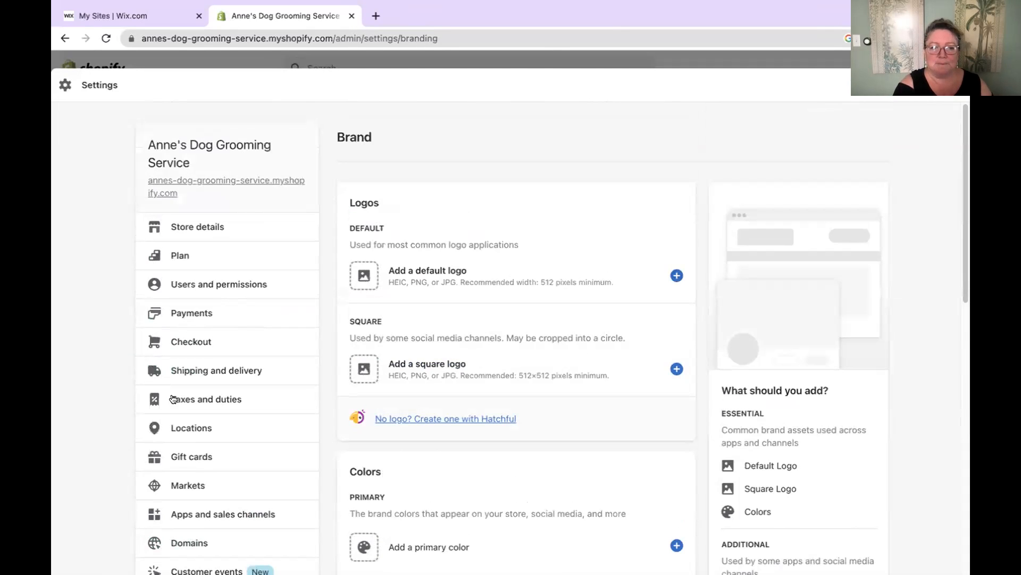
Step: Examine the shipping and delivery settings, covering shipping rates, processing time, local delivery, local pickup and packages
left_click(212, 367)
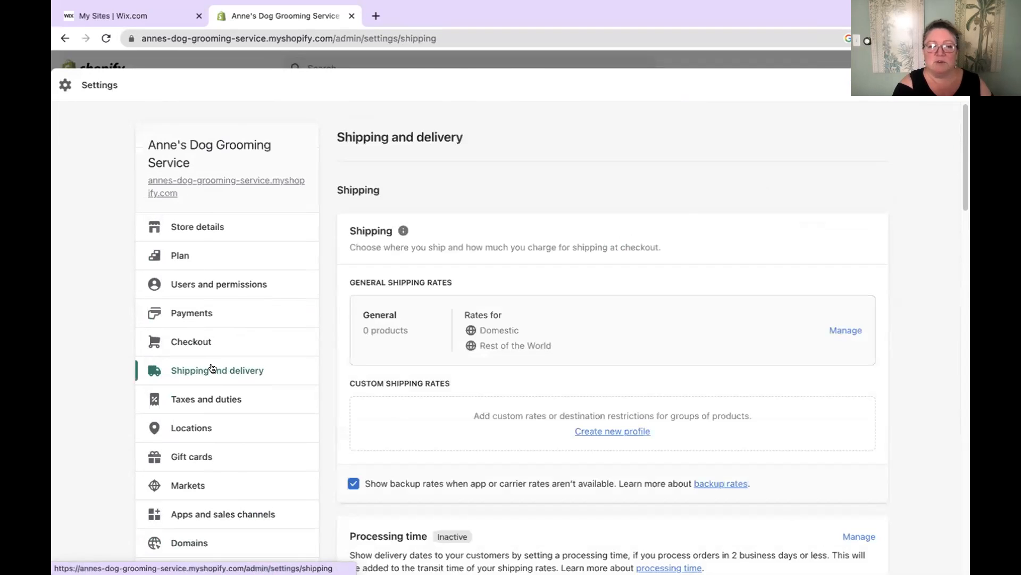
scroll(410, 394, "down", 1)
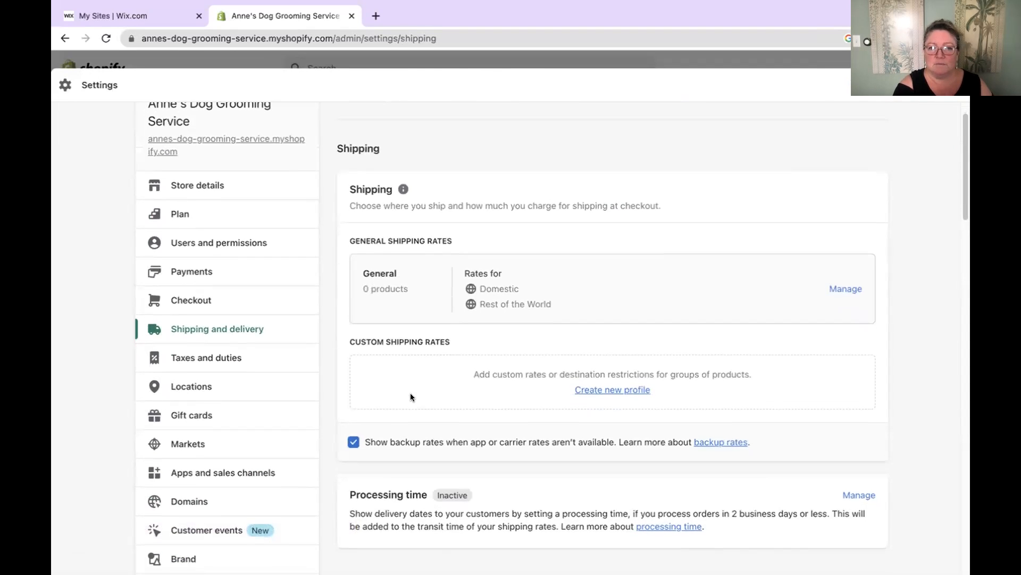
scroll(410, 394, "down", 1)
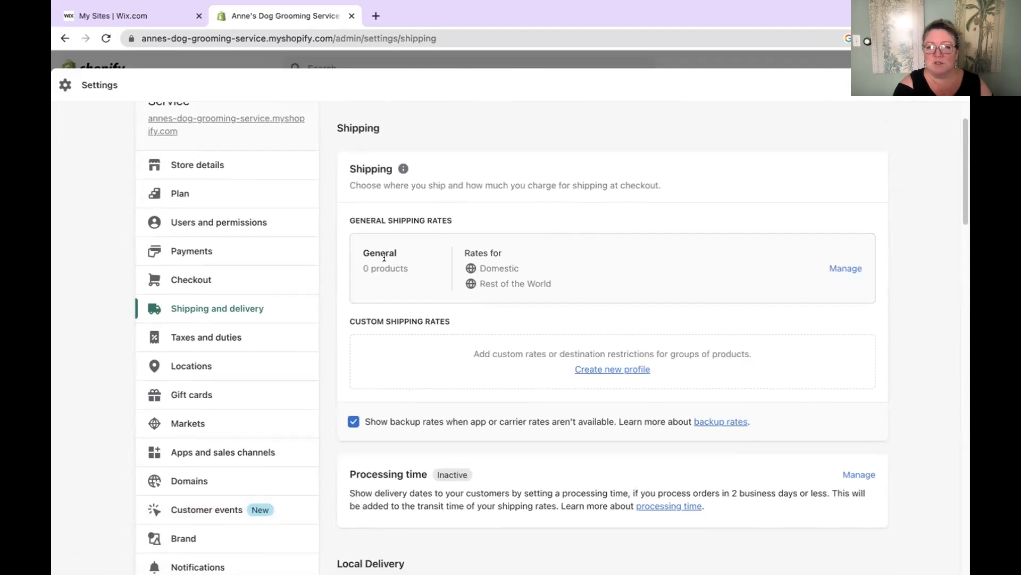
scroll(394, 393, "down", 3)
scroll(394, 393, "down", 2)
scroll(394, 396, "up", 2)
scroll(394, 397, "up", 1)
scroll(395, 397, "down", 8)
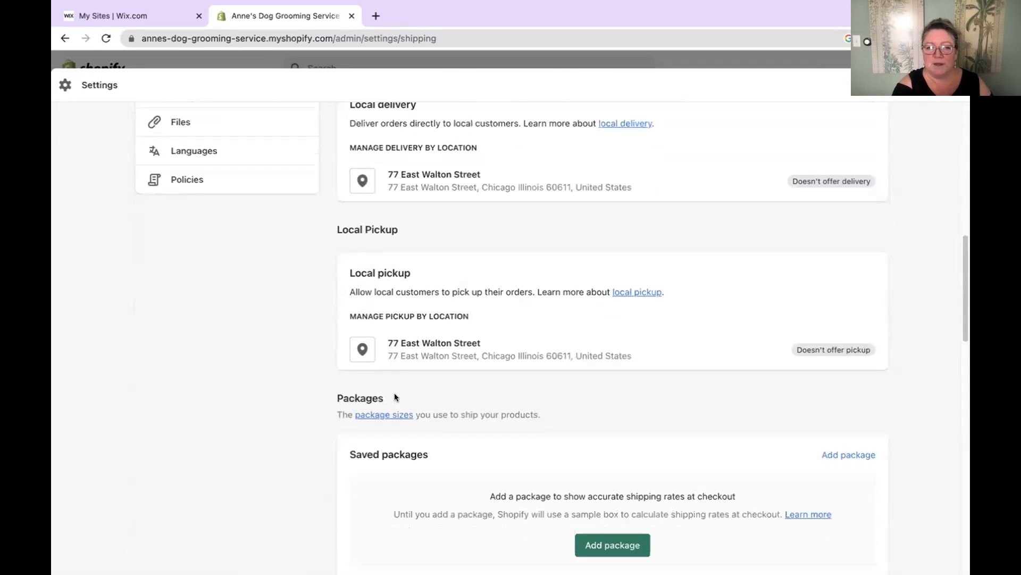
scroll(394, 397, "up", 10)
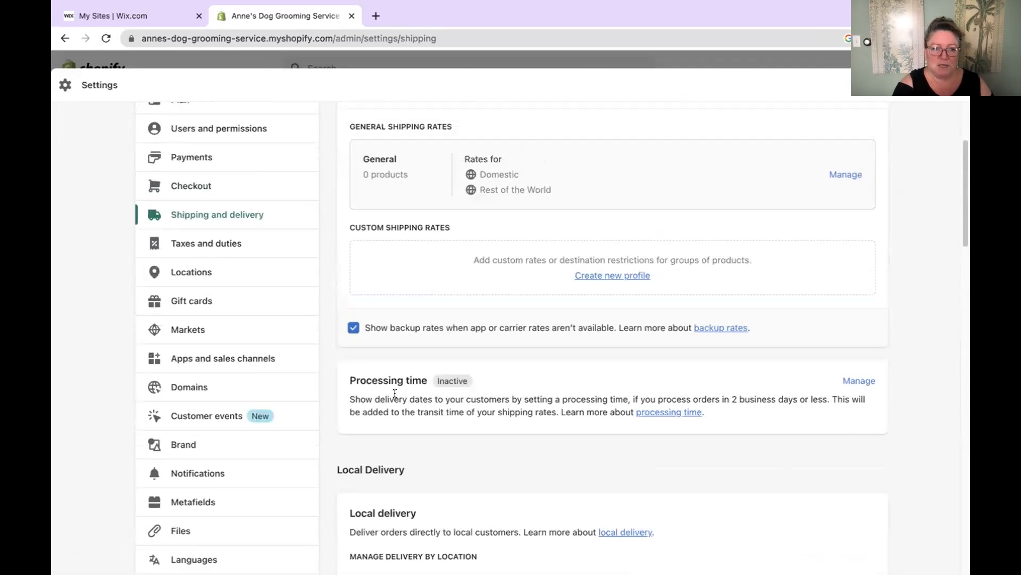
Step: Check the domain settings and close the store settings
left_click(185, 387)
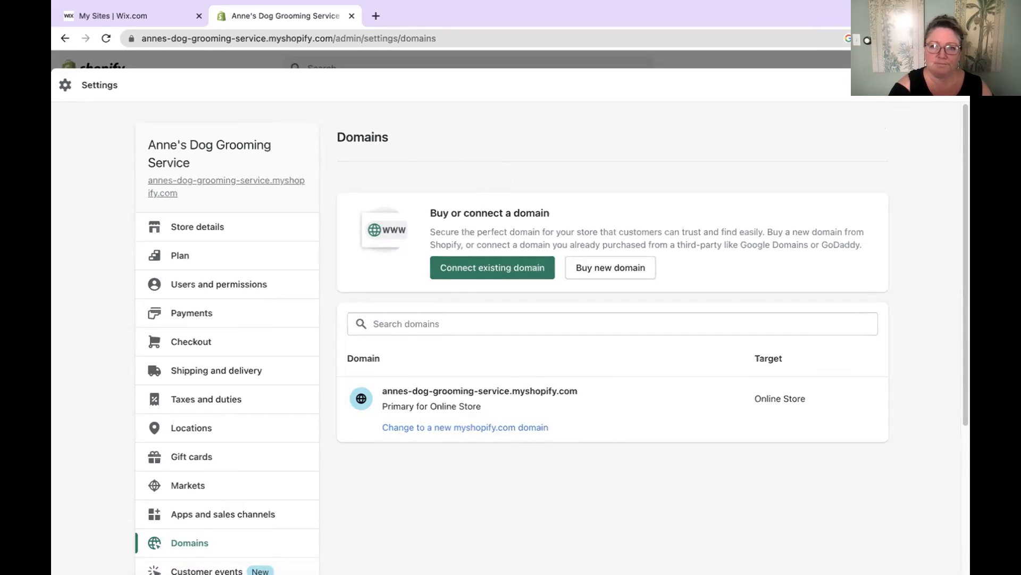
left_click(954, 85)
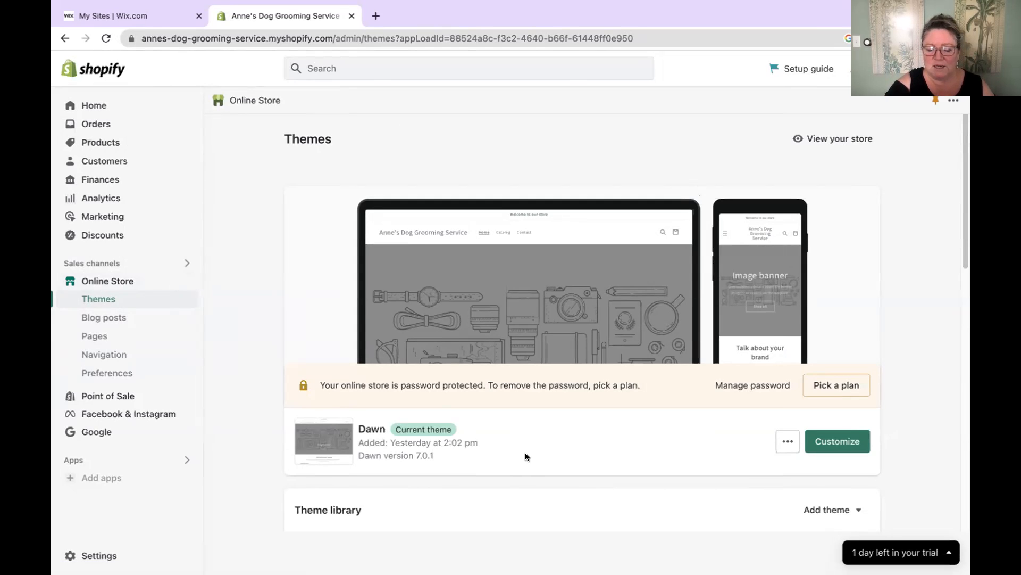
Step: Browse the popular free themes and open the Refresh theme's page in the theme store
scroll(525, 456, "down", 8)
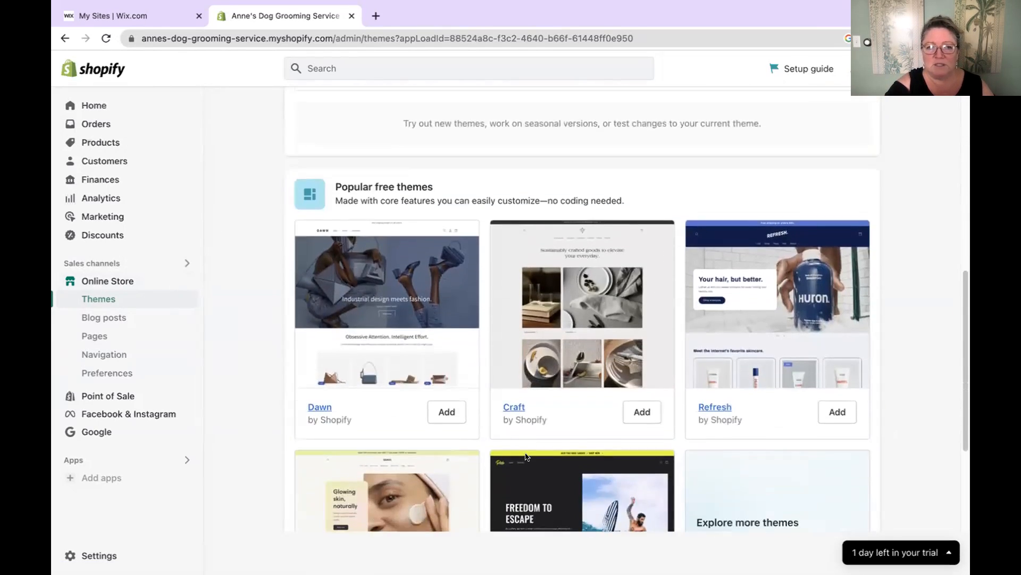
scroll(526, 457, "down", 1)
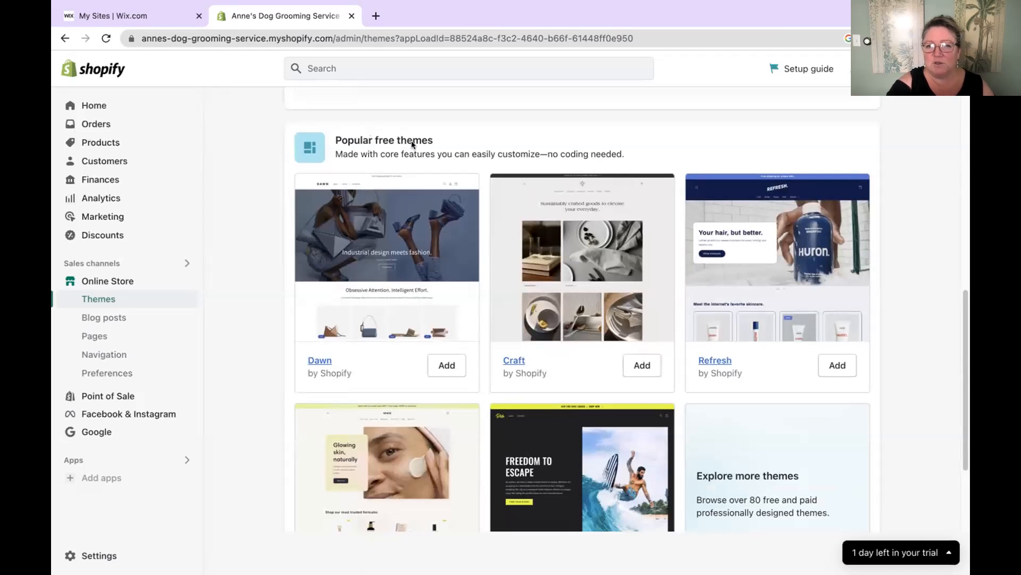
scroll(412, 142, "up", 10)
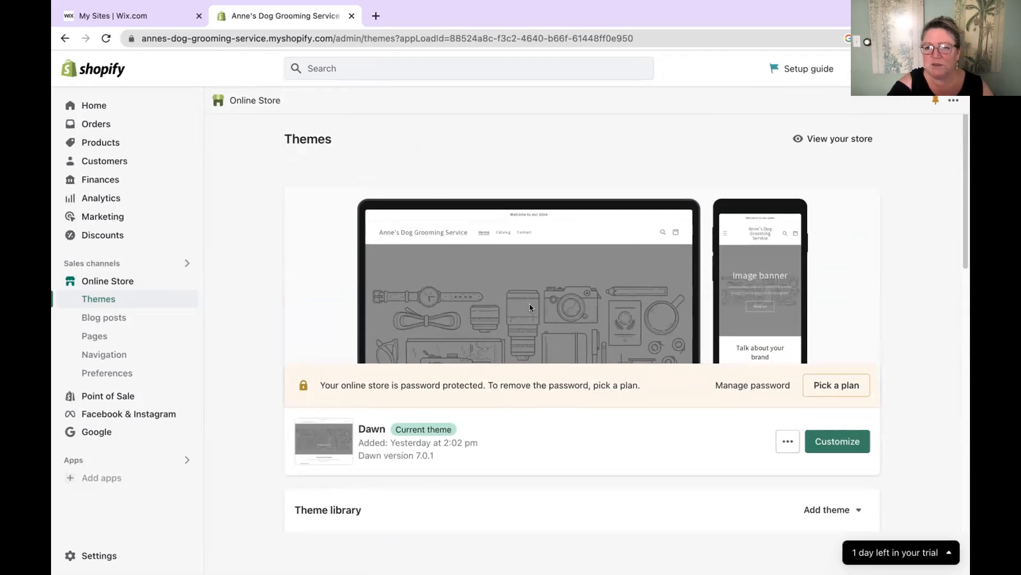
scroll(529, 307, "down", 10)
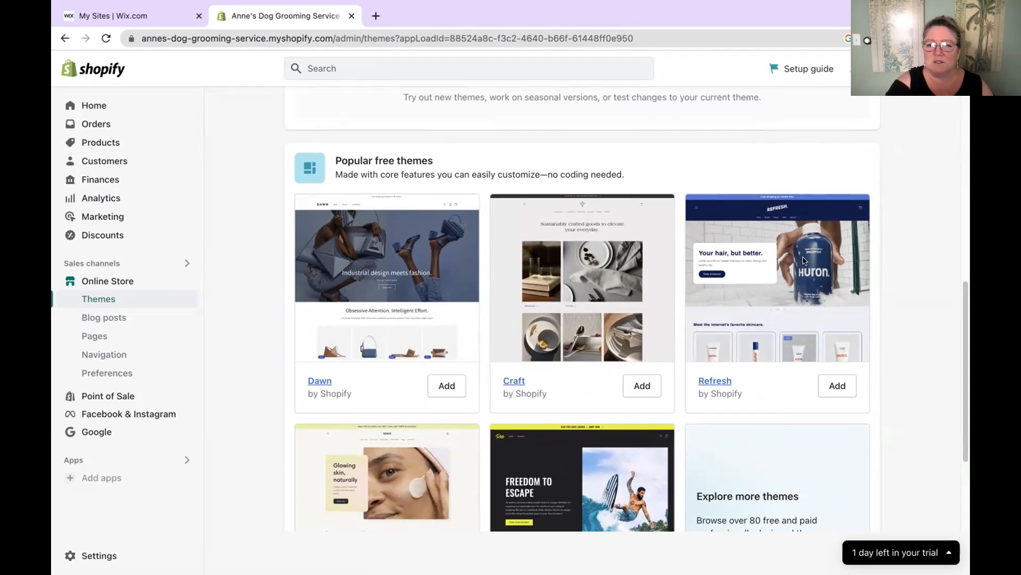
scroll(810, 258, "down", 1)
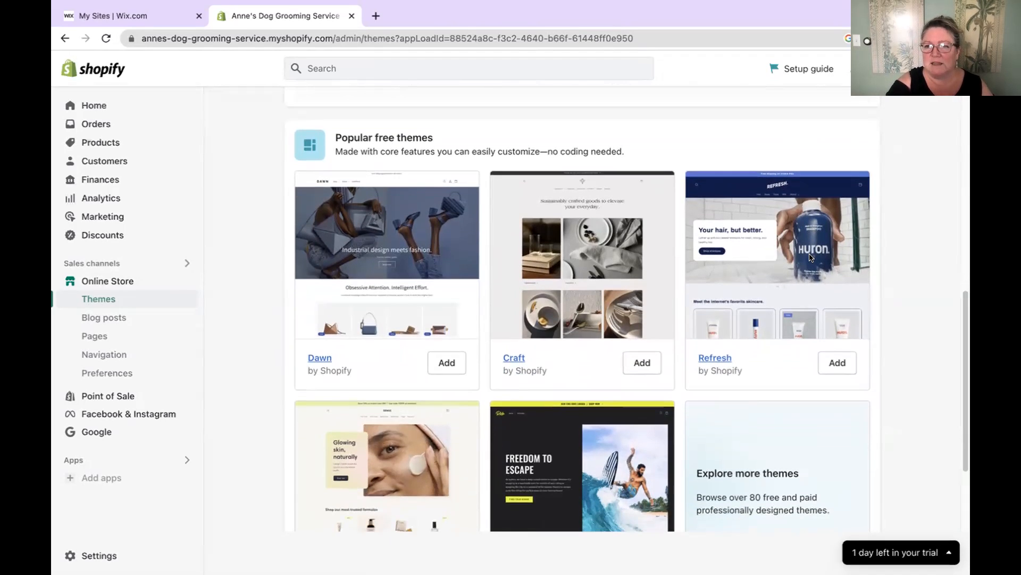
left_click(810, 257)
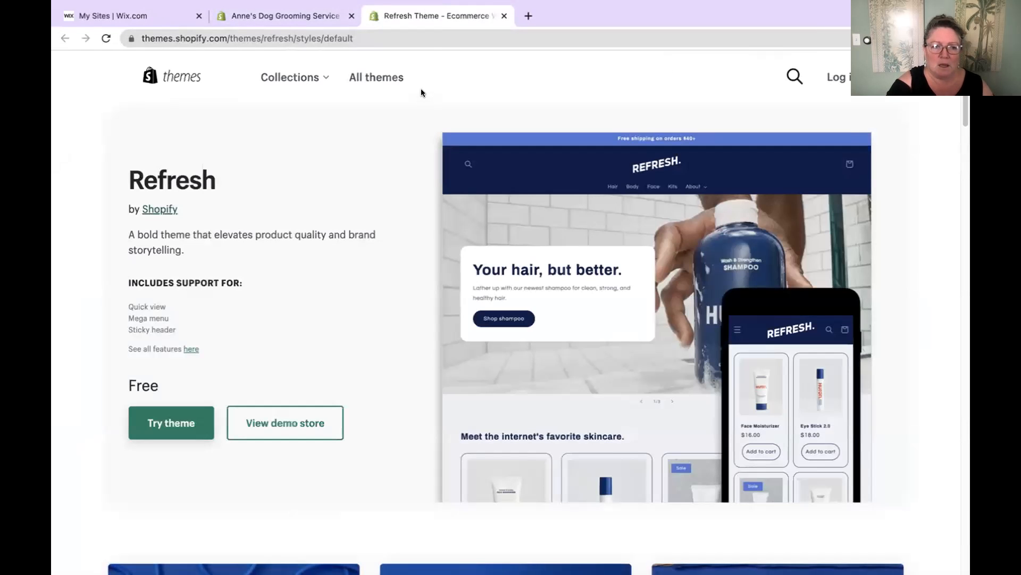
Step: Add the free Refresh theme to the store's theme library, continuing with the existing account
left_click(180, 424)
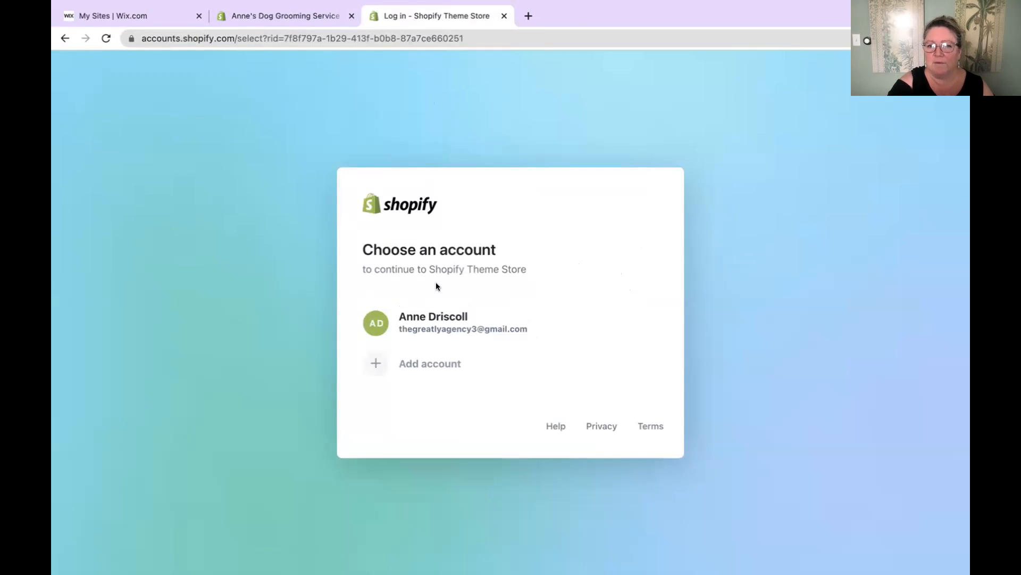
double_click(440, 326)
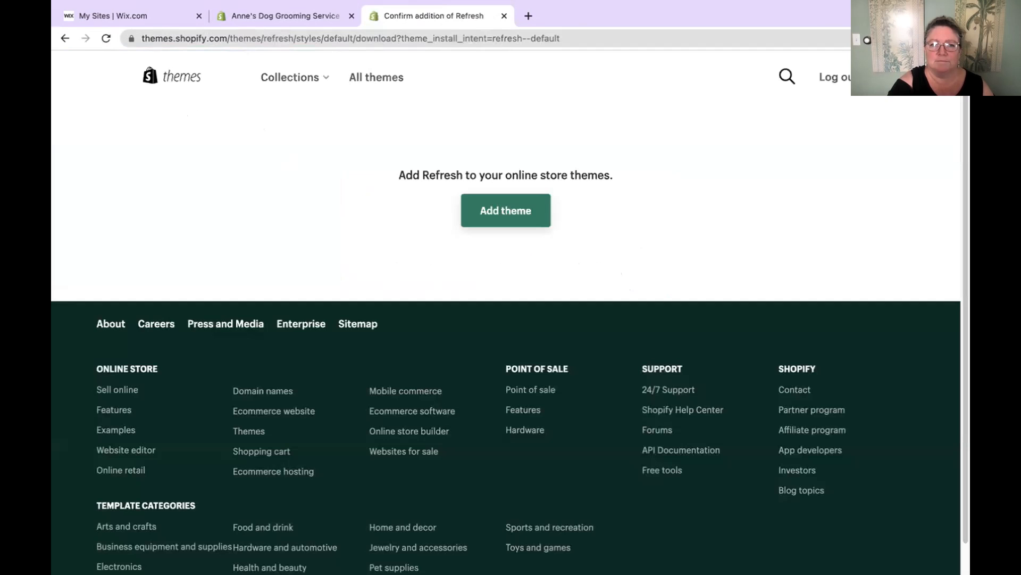
left_click(514, 213)
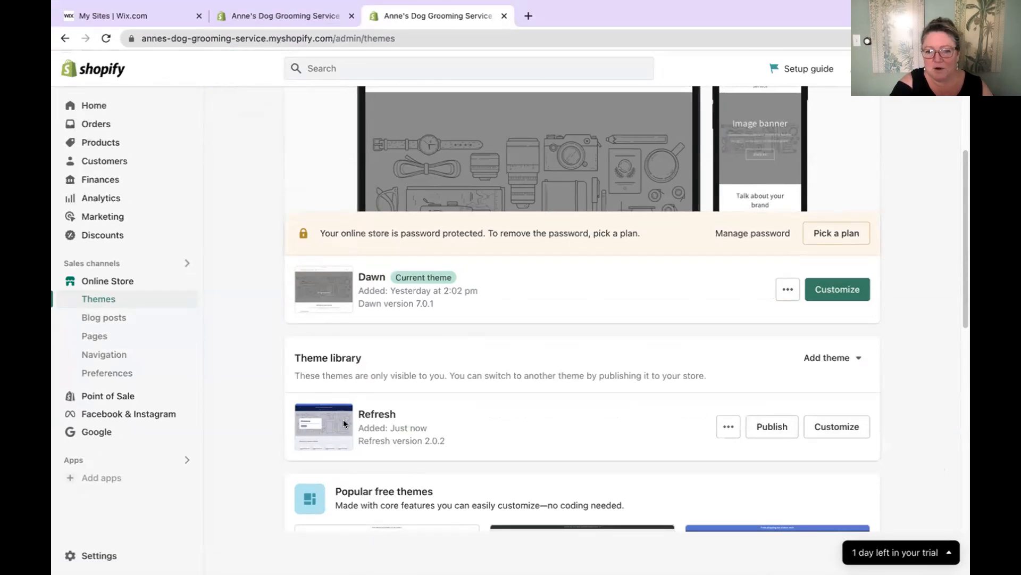
Step: Check the additional actions available for the Refresh theme and open the theme for customization
left_click(723, 430)
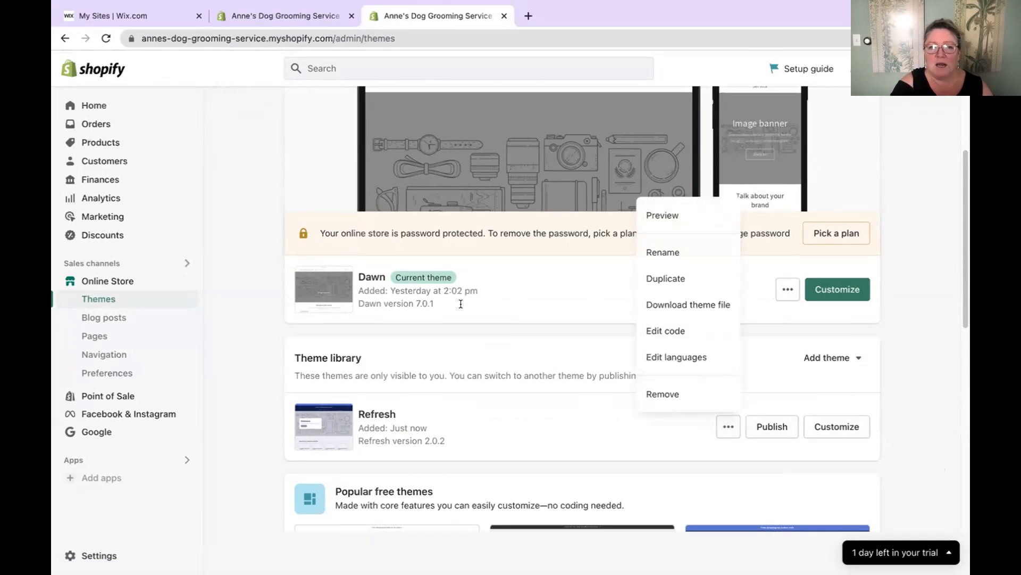
left_click(440, 292)
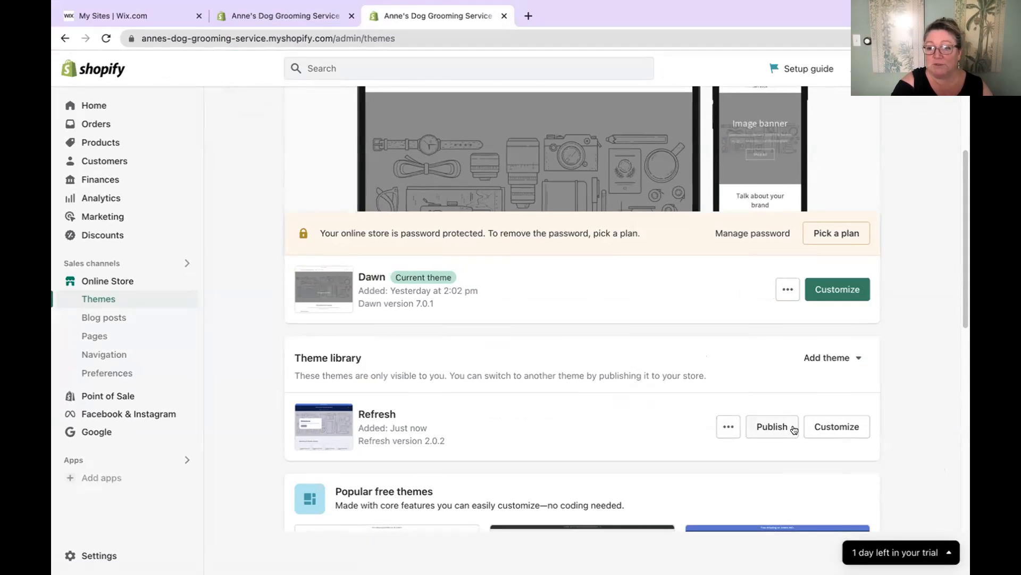
left_click(824, 428)
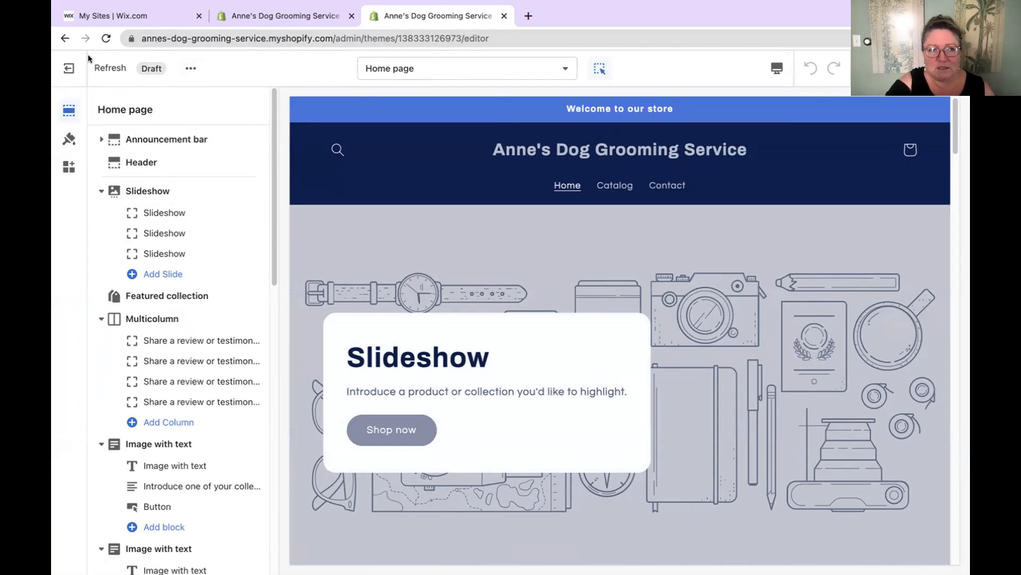
Step: Look through the theme's page templates, including products, the contact page and the cart, and return to the home page
left_click(393, 72)
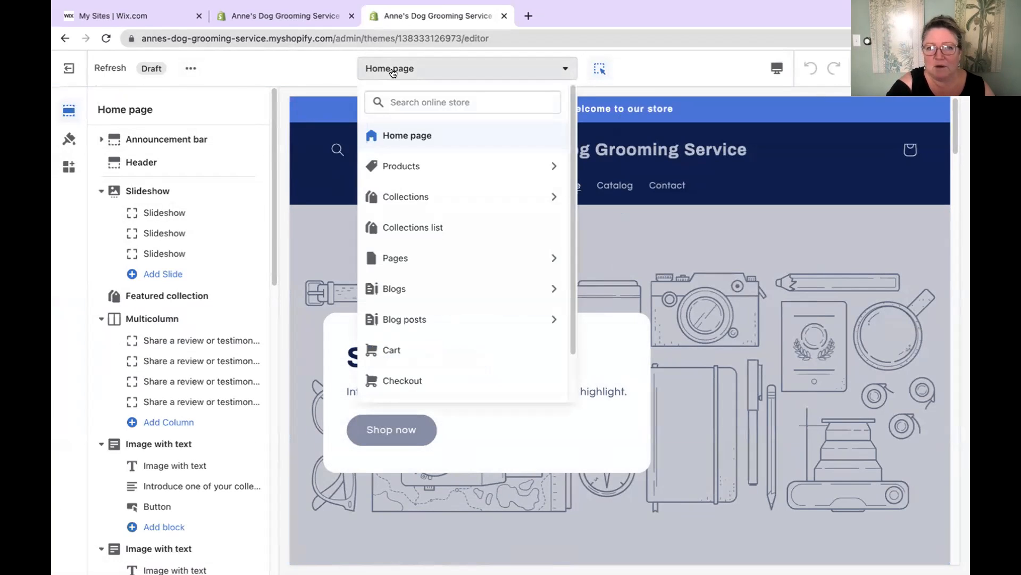
left_click(396, 166)
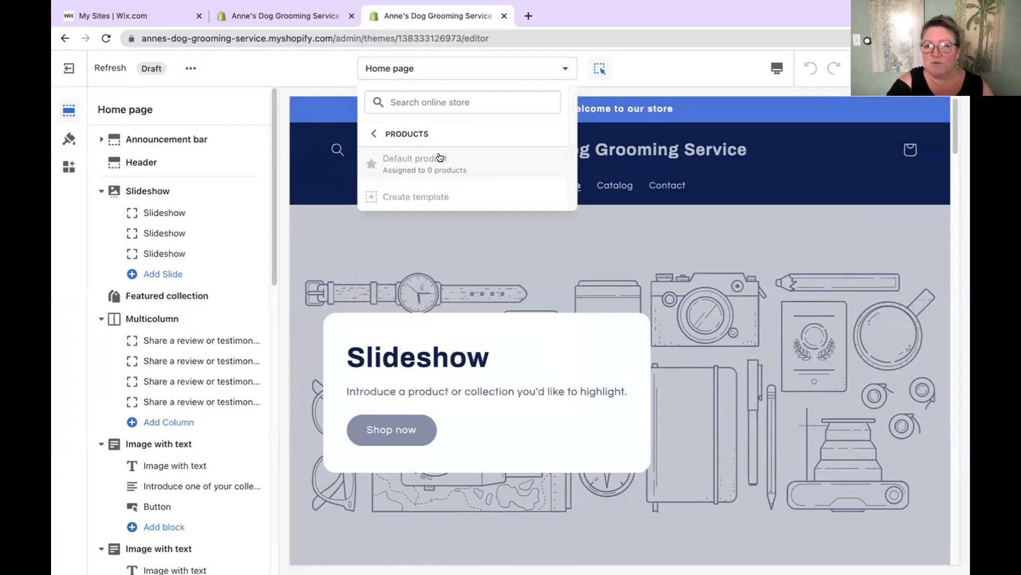
left_click(405, 134)
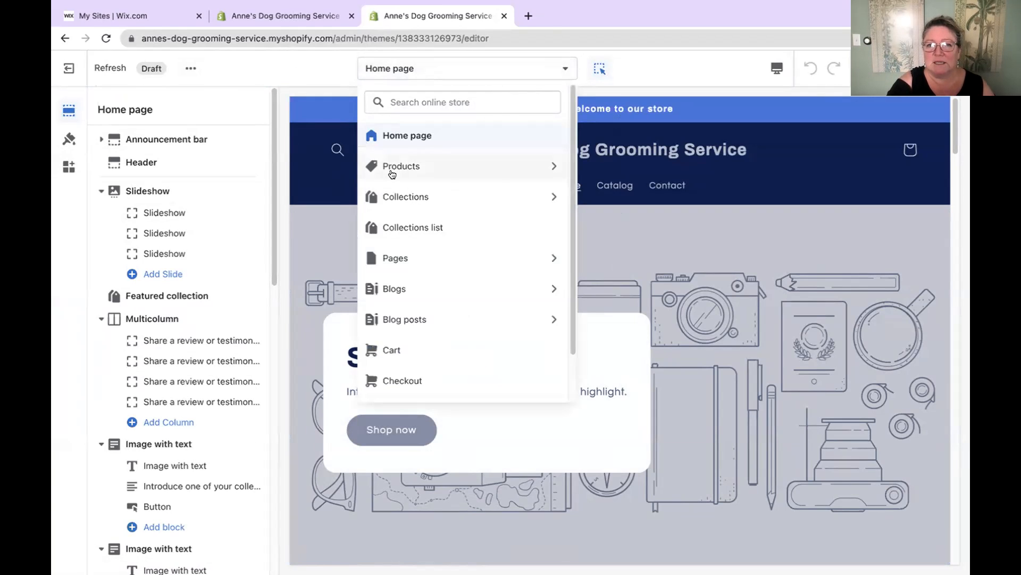
left_click(395, 256)
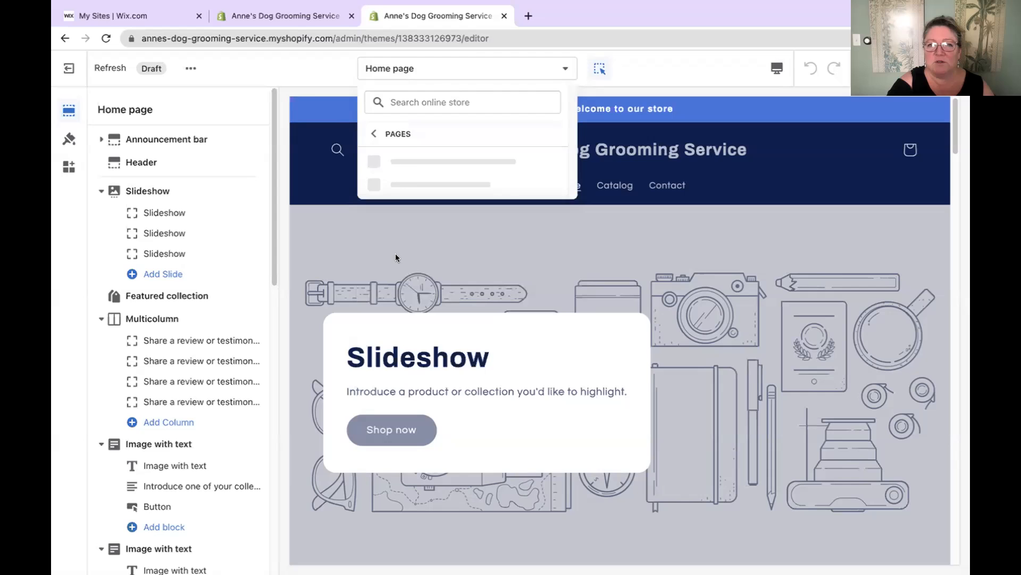
left_click(399, 194)
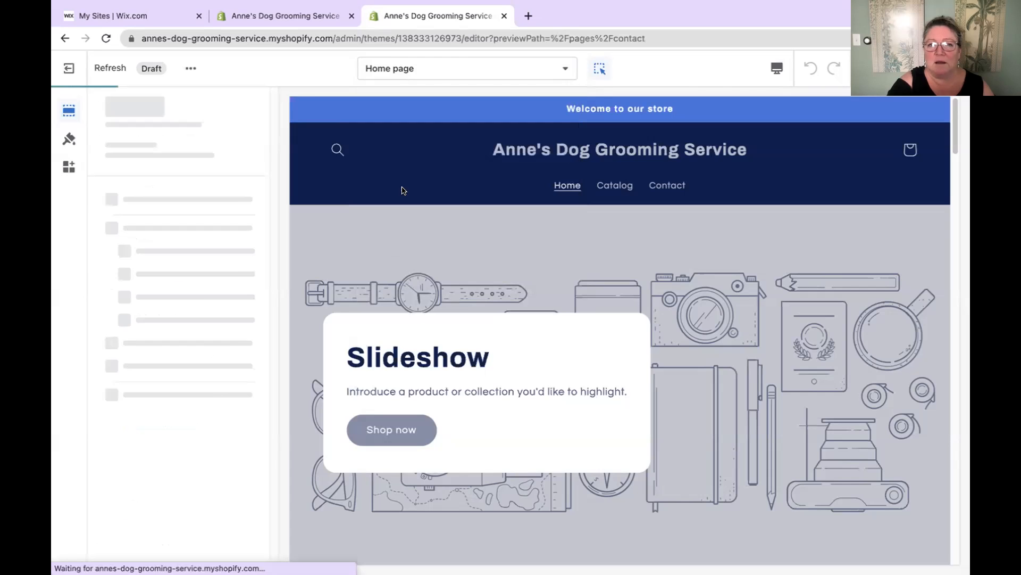
left_click(563, 64)
left_click(393, 346)
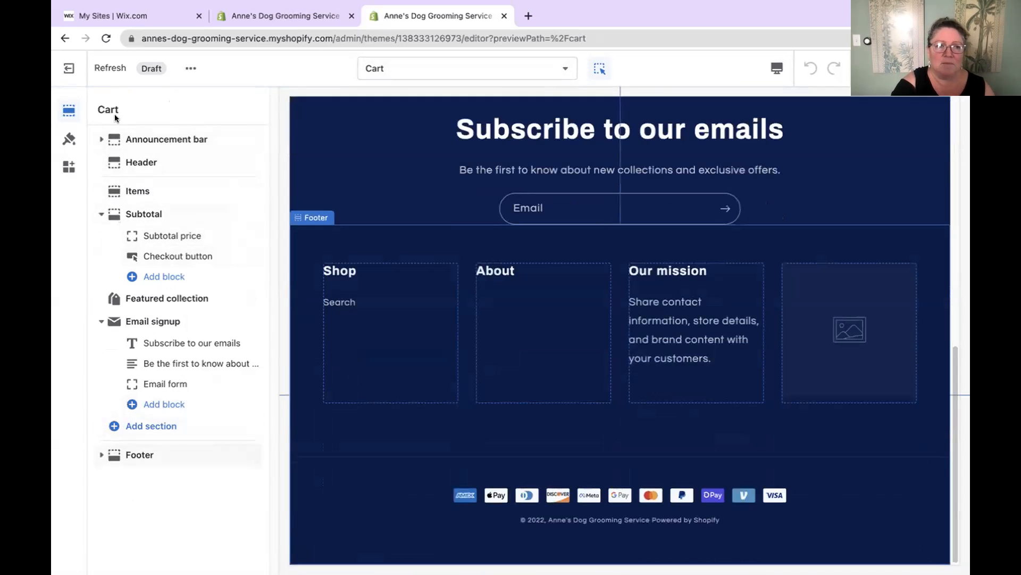
left_click(466, 75)
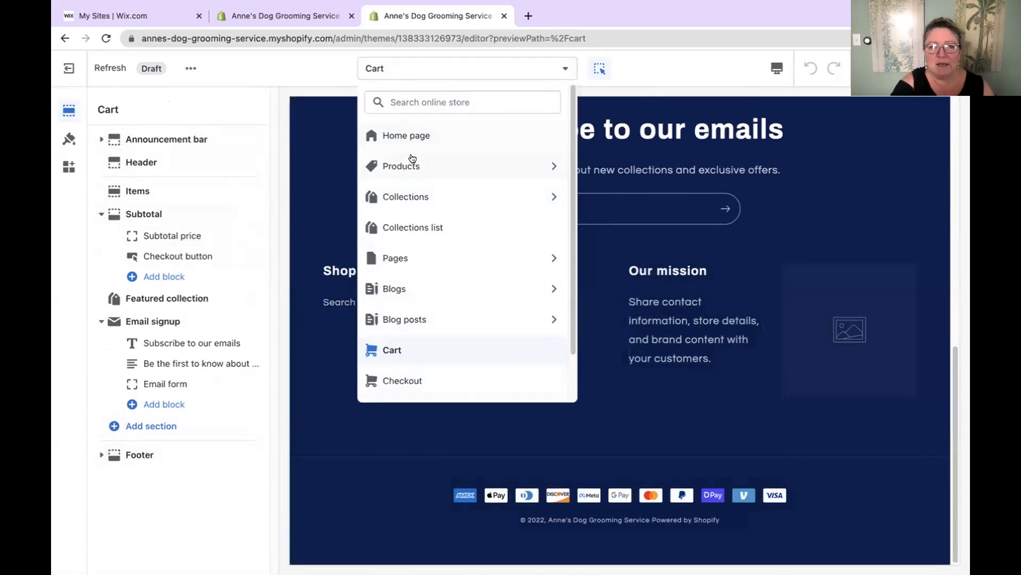
left_click(415, 135)
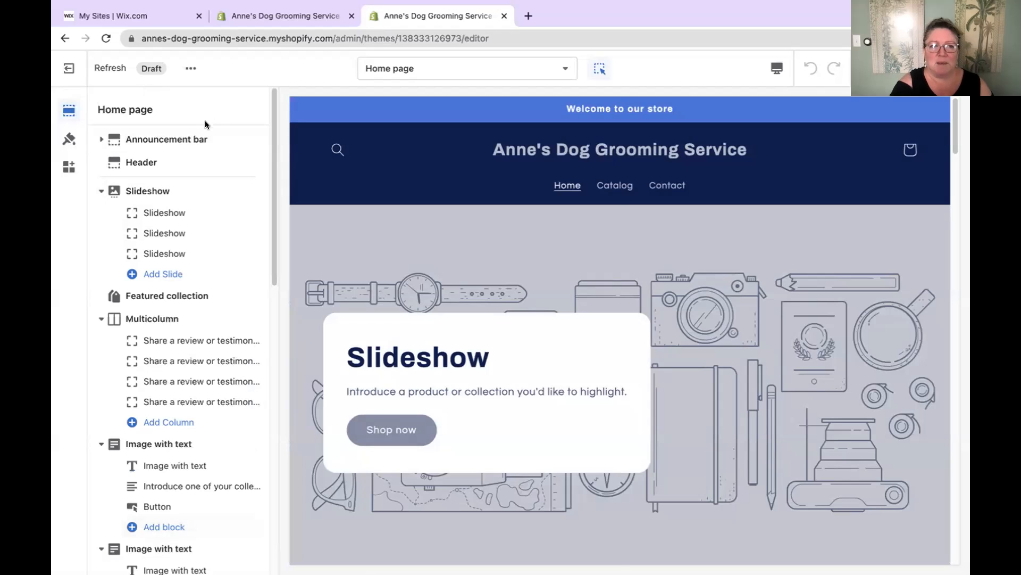
Step: Change the announcement bar's message to "10% OFF THIS WEEKEND"
left_click(194, 138)
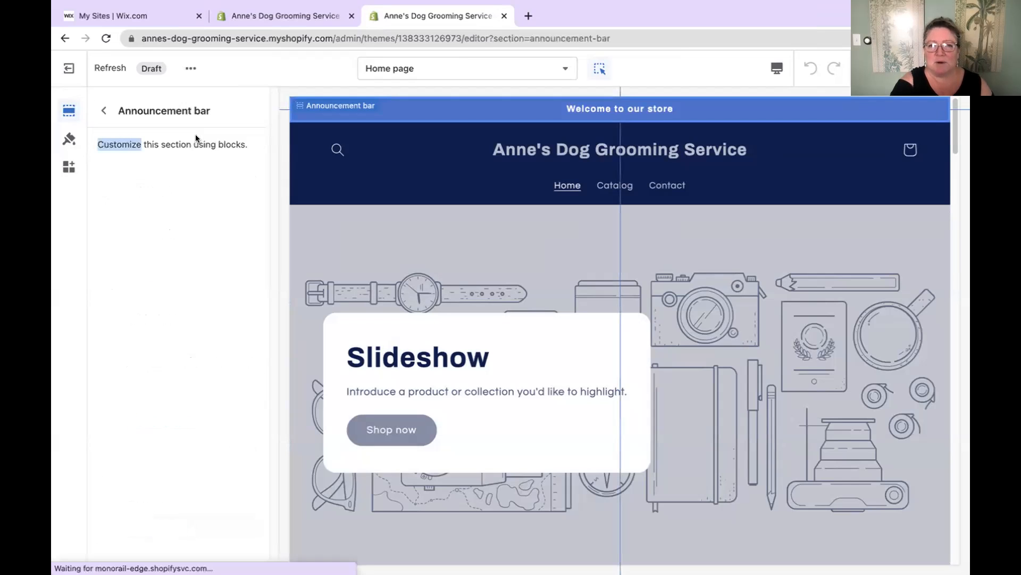
left_click(96, 114)
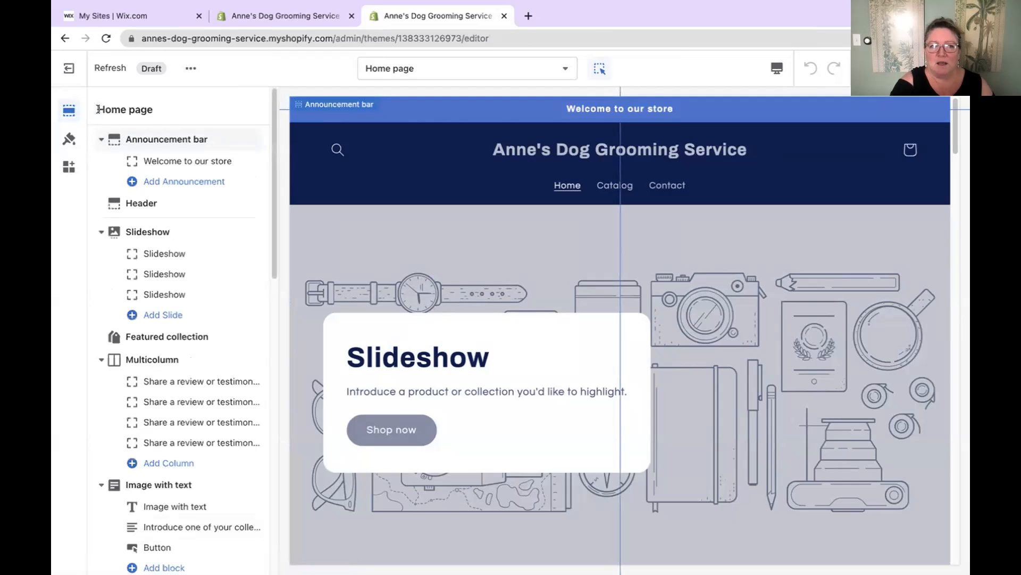
left_click(165, 160)
triple_click(210, 154)
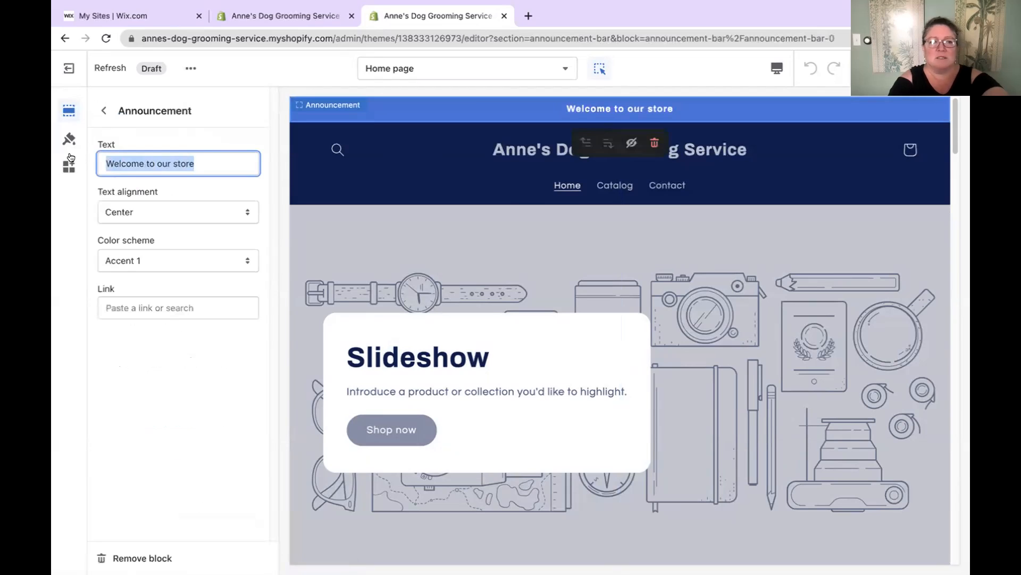
type("10")
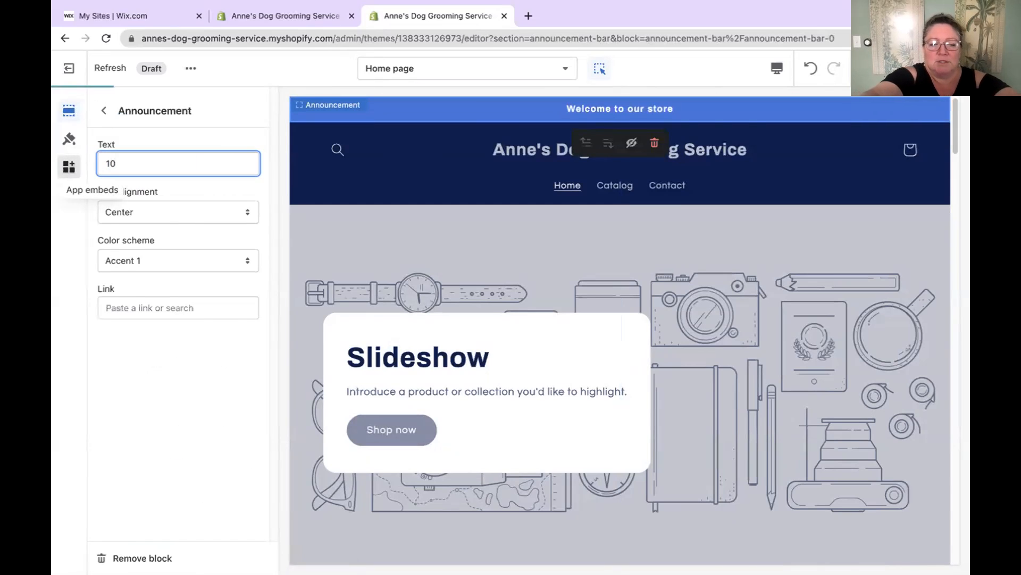
type("% OFF THIS WEEKEND")
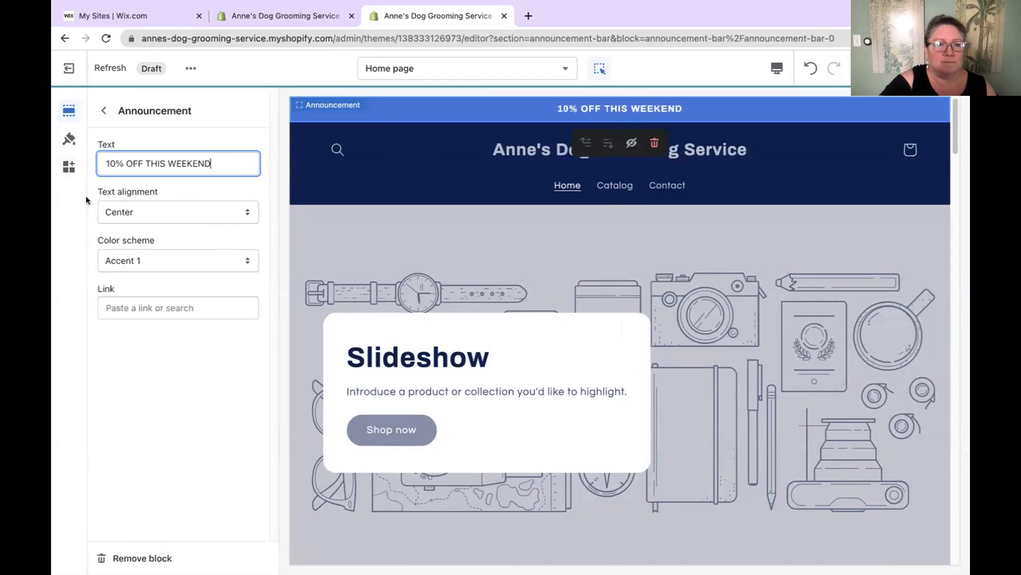
left_click(171, 186)
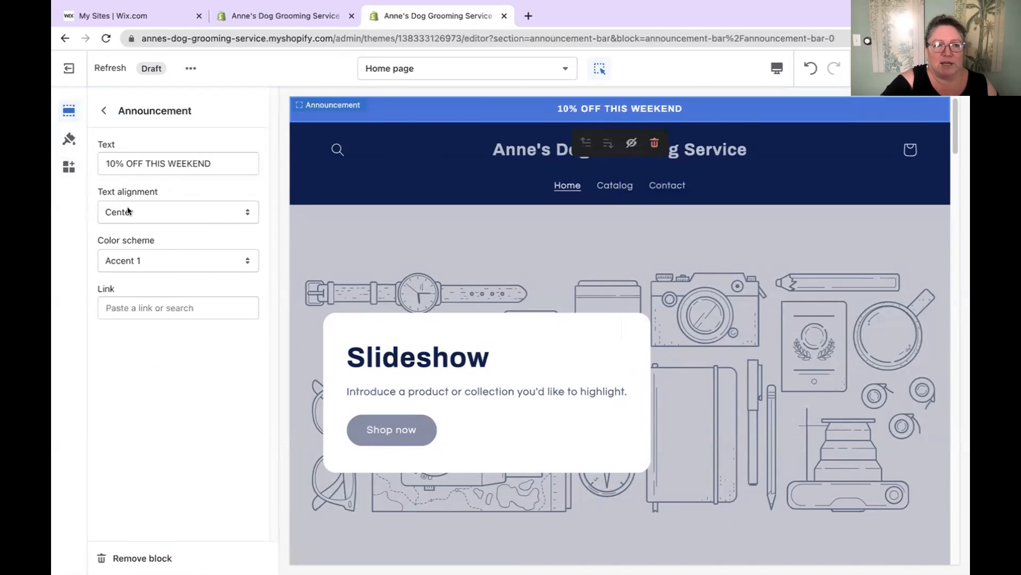
Step: Check the announcement's color scheme options and set the theme's Accent 1 color to pink #DB47BE
left_click(135, 251)
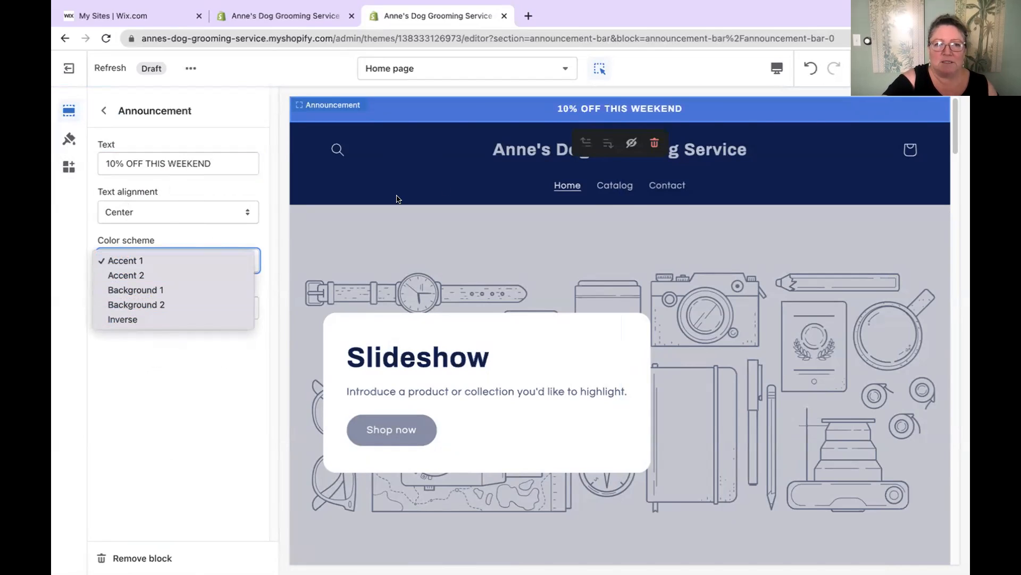
left_click(441, 182)
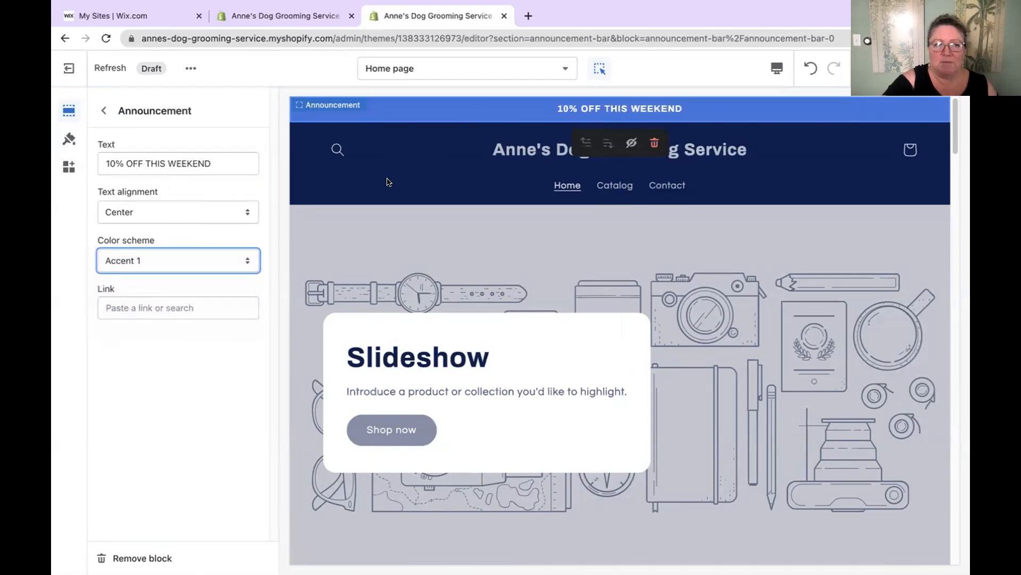
left_click(68, 140)
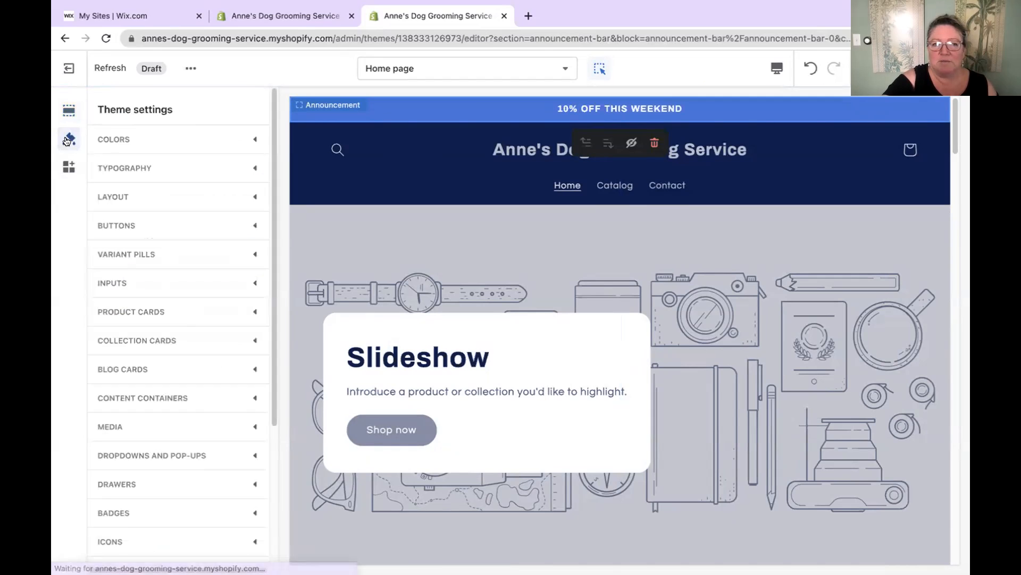
left_click(121, 138)
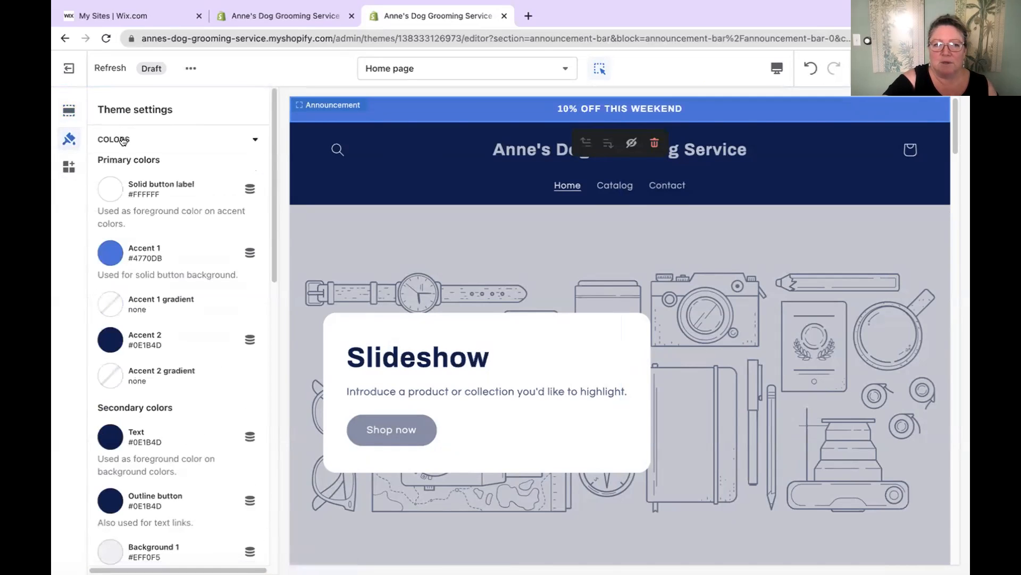
left_click(109, 248)
left_click(217, 358)
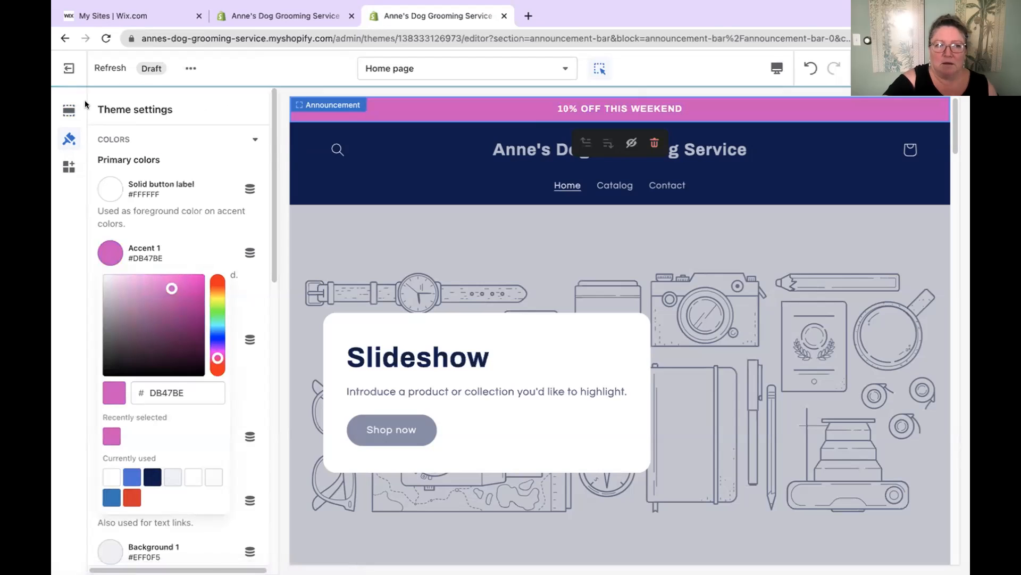
Step: Switch the announcement's color scheme to Accent 2
left_click(69, 110)
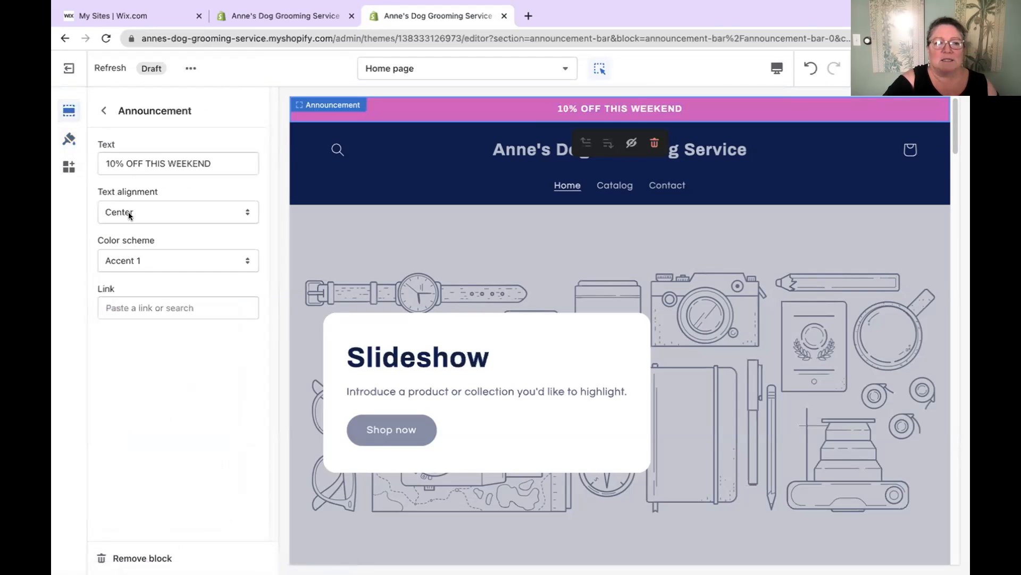
left_click(126, 262)
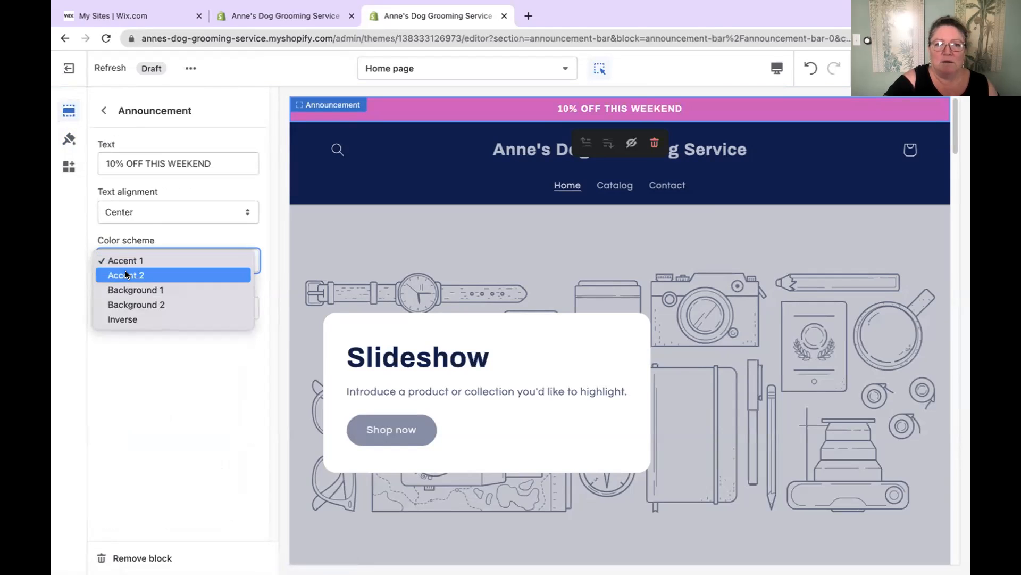
left_click(126, 272)
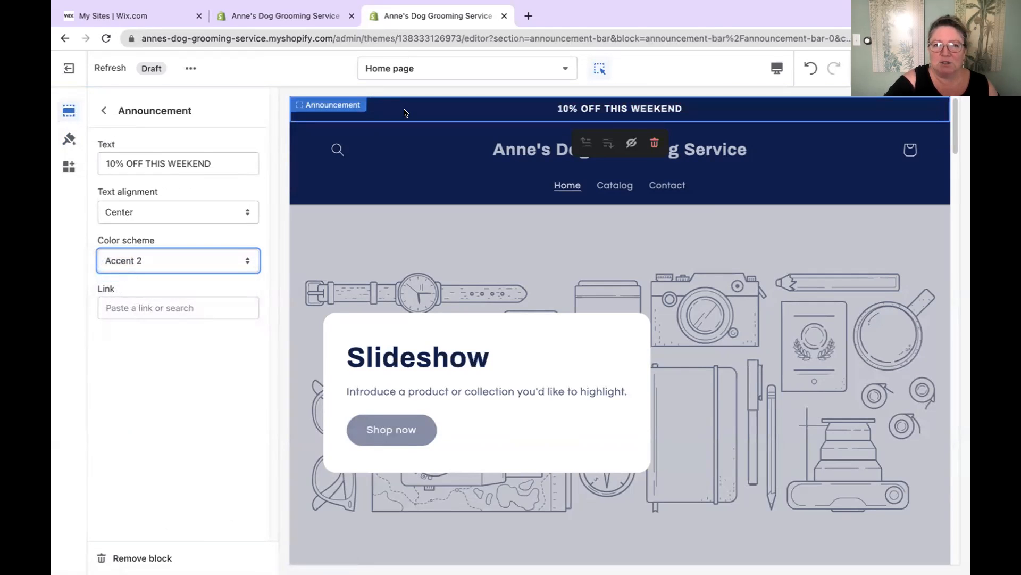
Step: Set the theme's Accent 2 color to green #8ABC3B and return to the announcement's settings
left_click(69, 139)
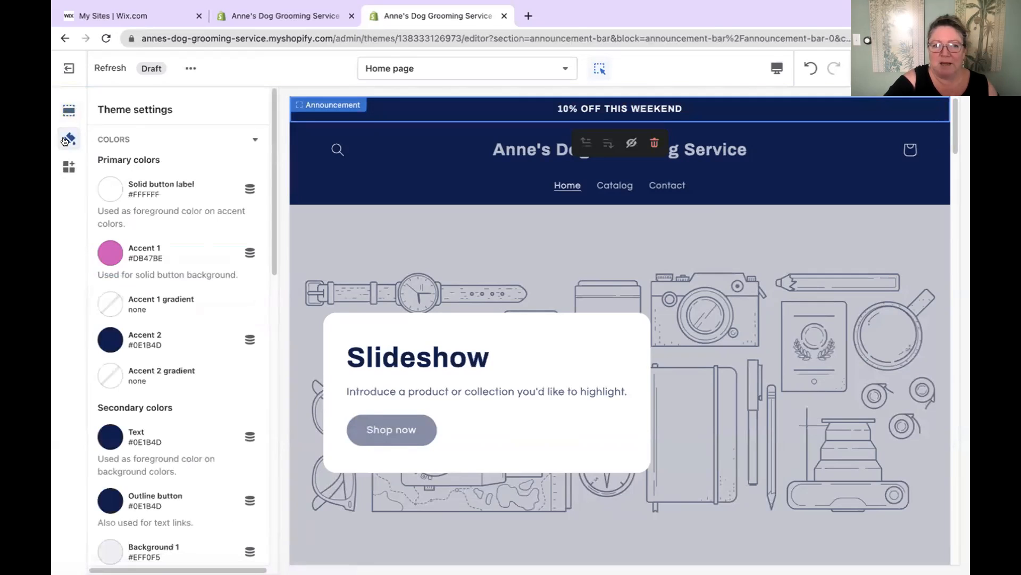
left_click(120, 334)
left_click(218, 111)
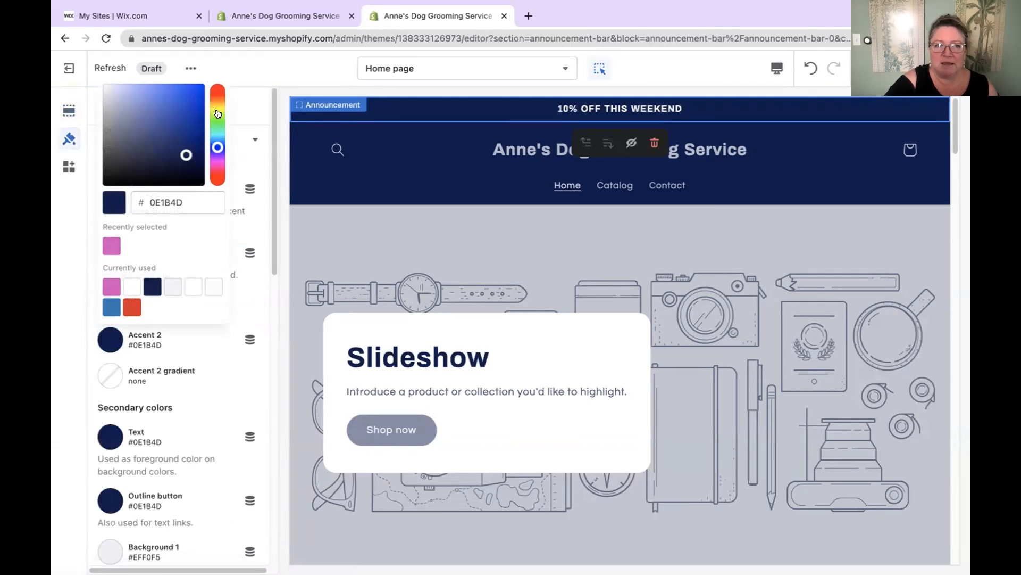
left_click(173, 110)
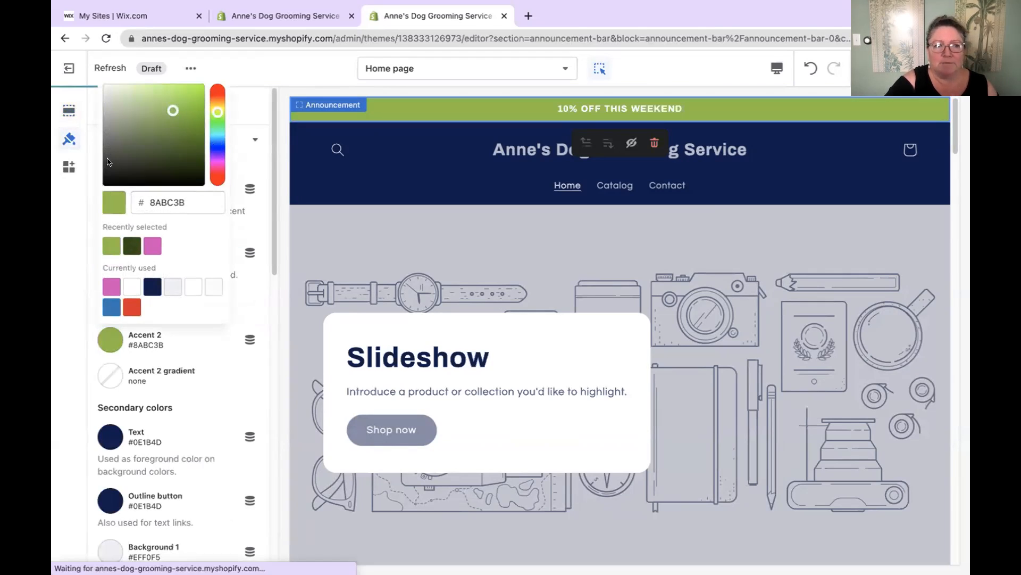
left_click(67, 113)
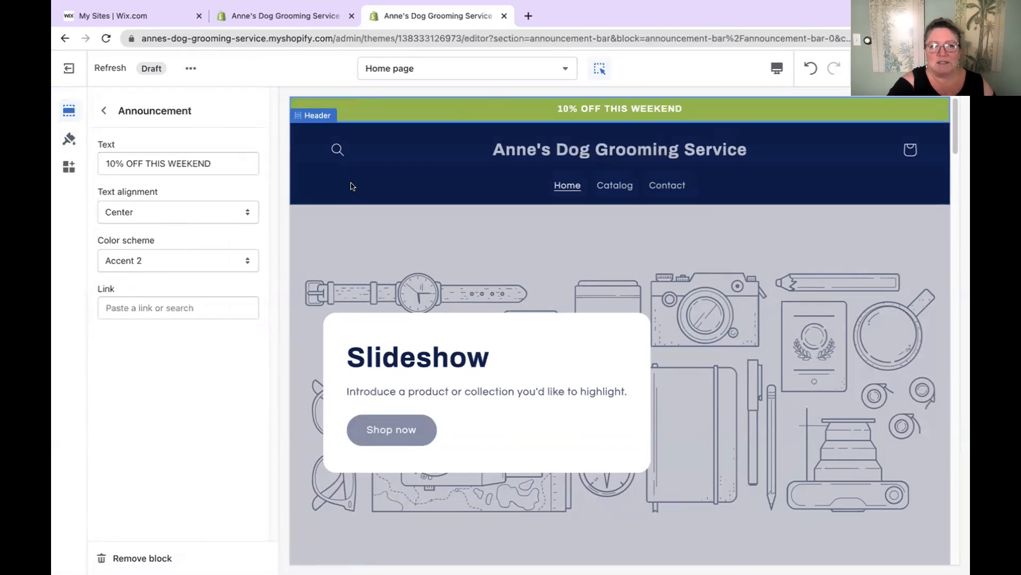
Step: Open the home page header's settings and review the logo, menu and sticky header options
left_click(103, 108)
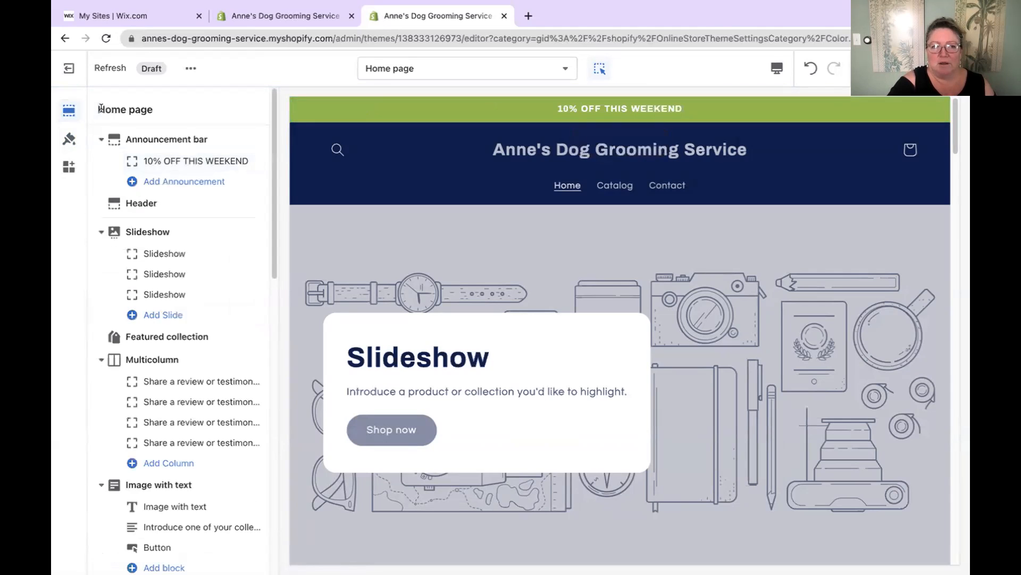
left_click(142, 203)
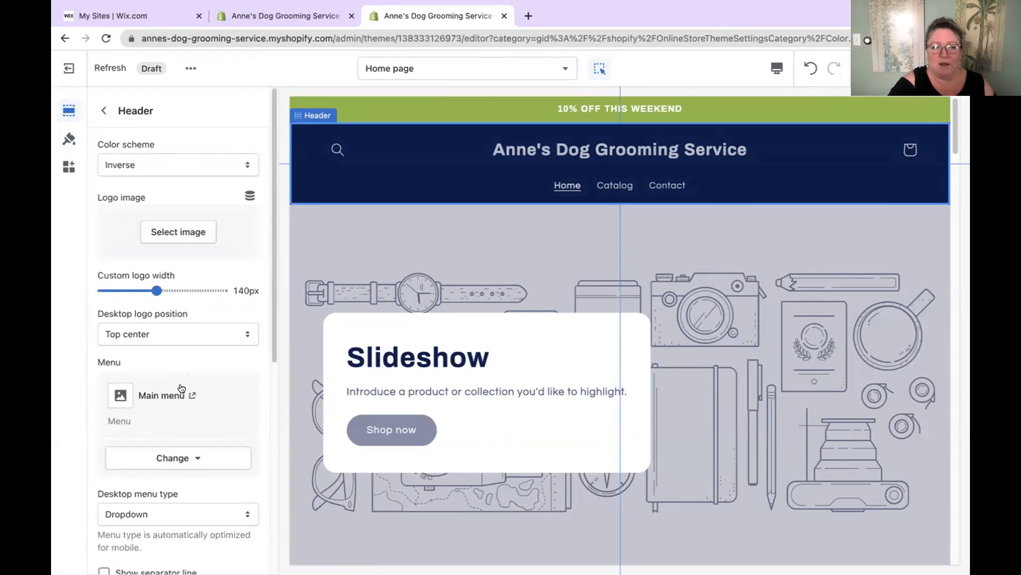
scroll(160, 391, "down", 3)
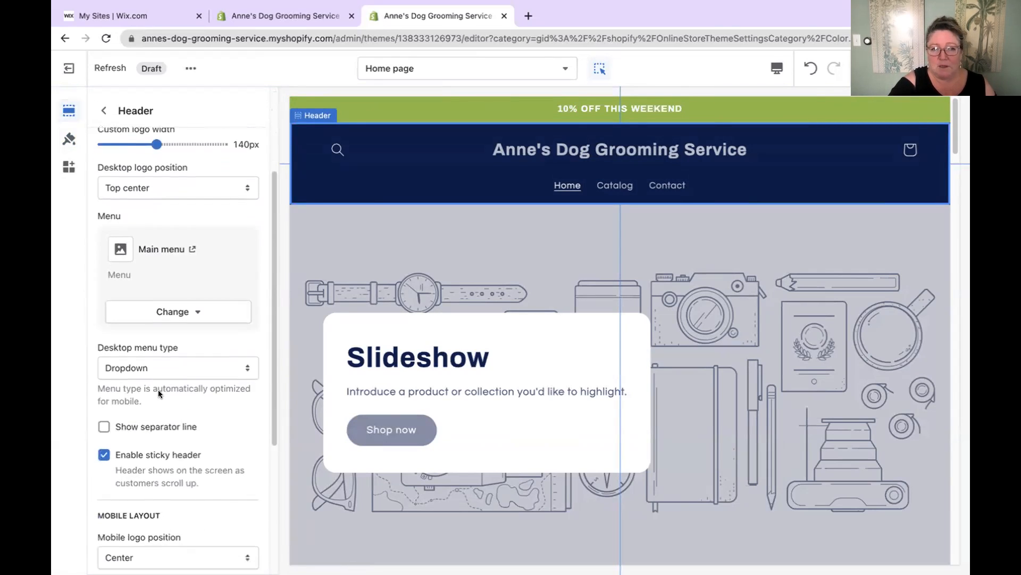
Step: Review the header's remaining menu, mobile layout, spacing and padding settings, and return to the home page section list
scroll(158, 389, "down", 1)
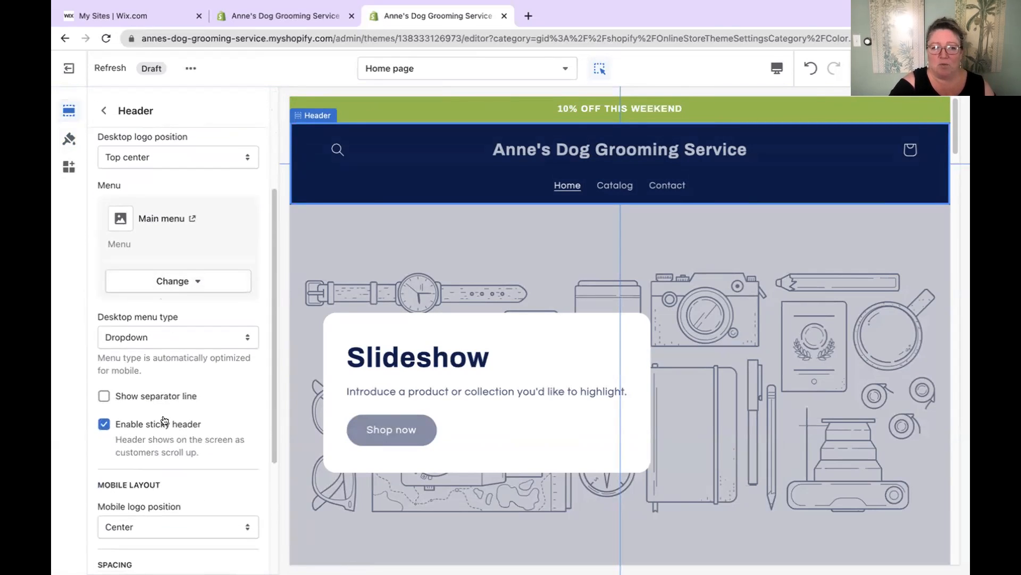
scroll(162, 420, "down", 1)
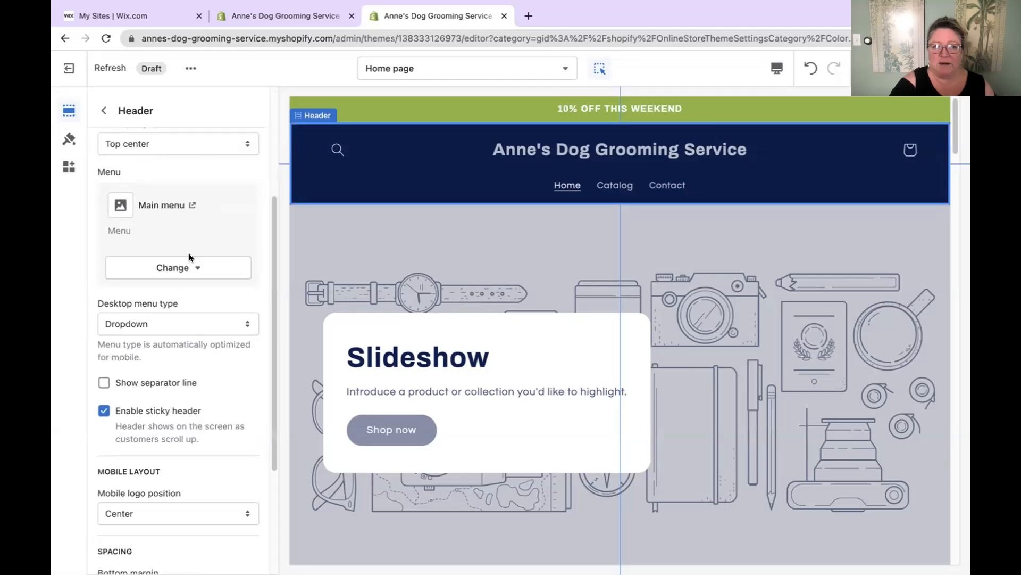
scroll(165, 396, "down", 4)
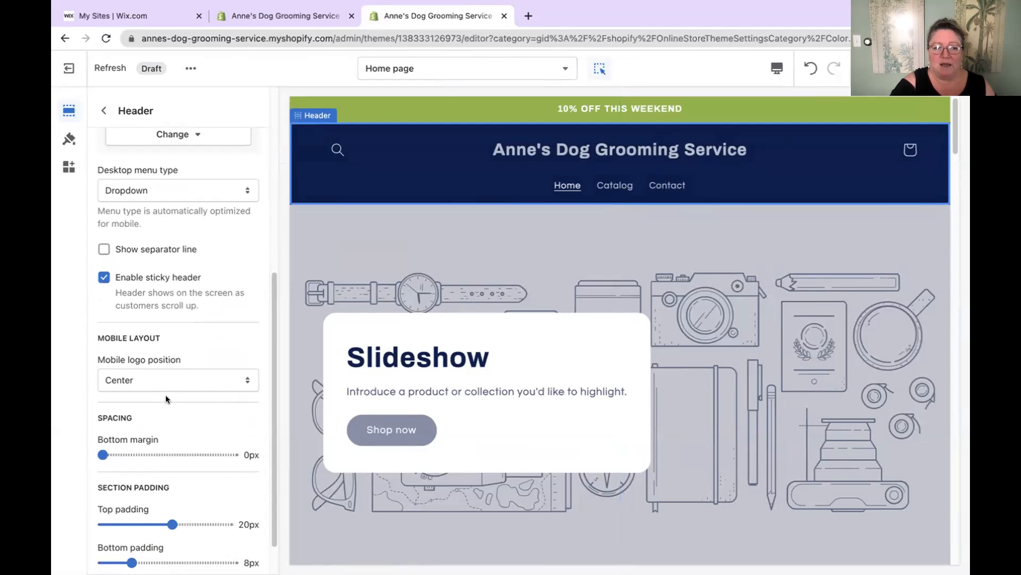
scroll(166, 398, "up", 10)
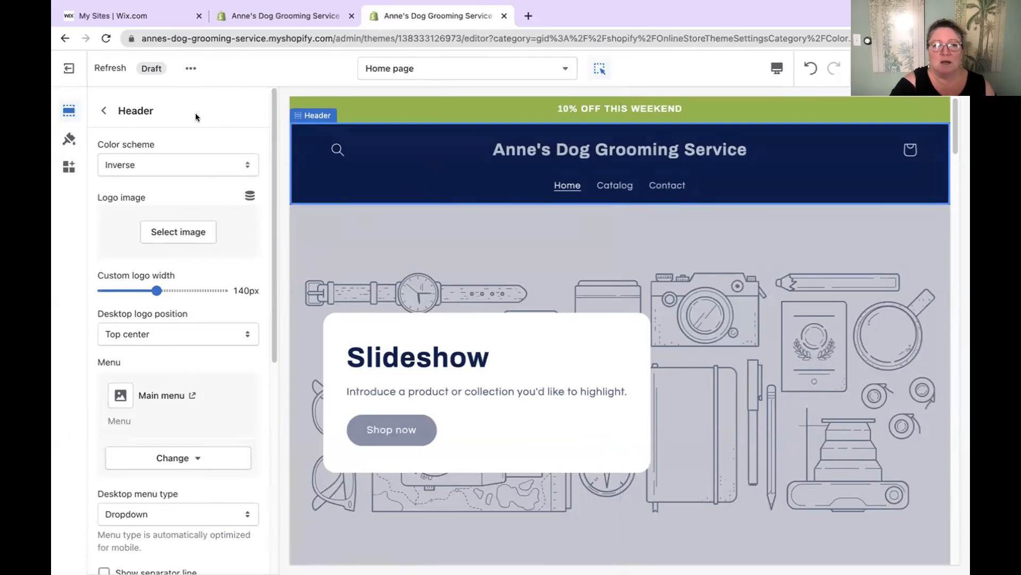
left_click(103, 105)
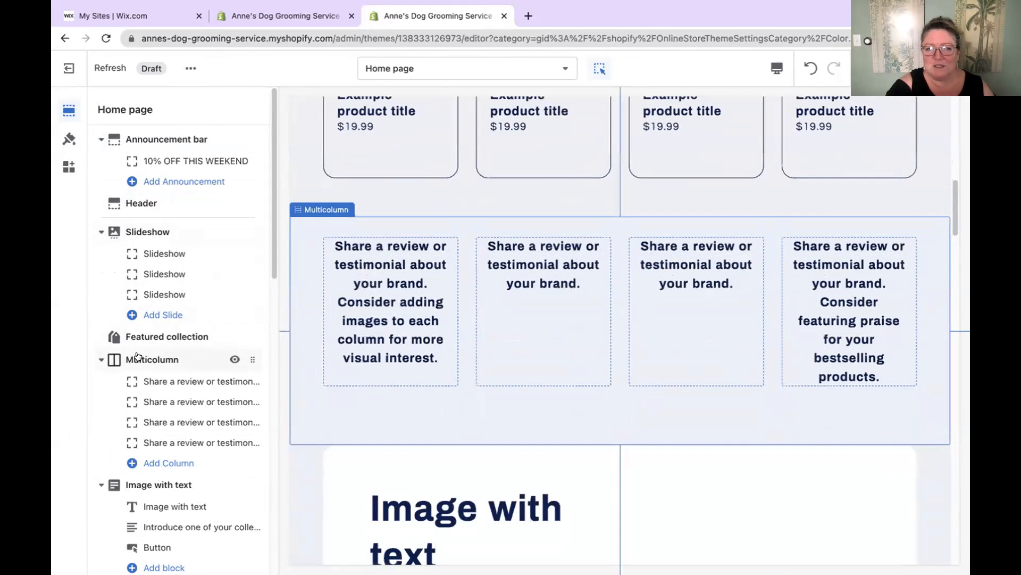
Step: Hide the testimonial Multicolumn section below the first Featured collection, and remove it from the home page
left_click(299, 239)
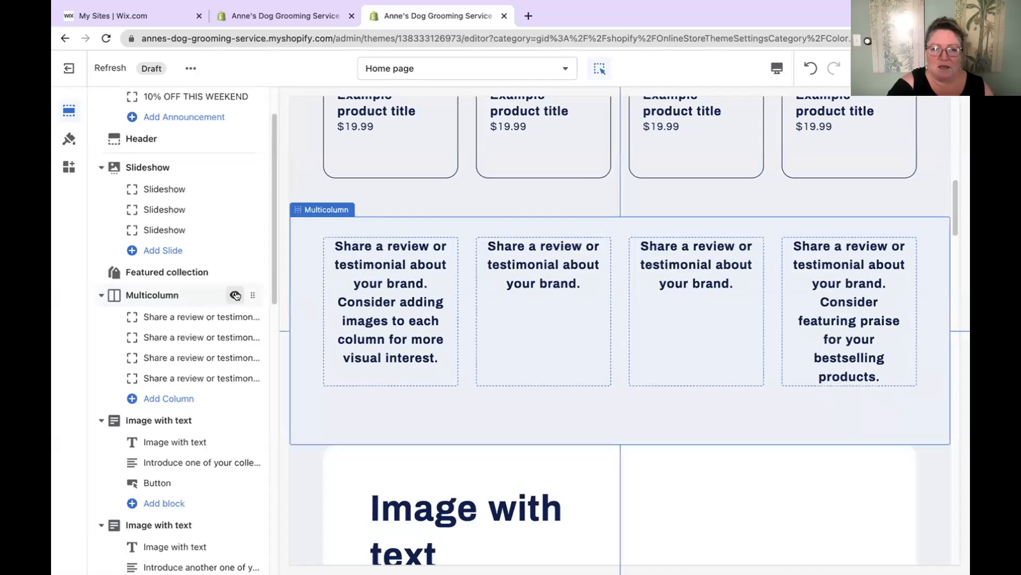
left_click(235, 295)
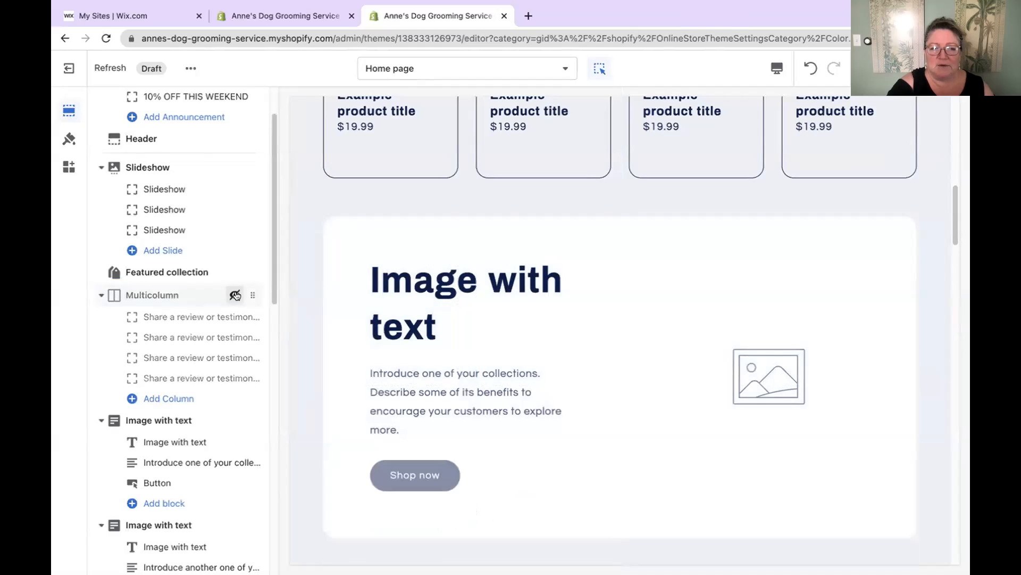
left_click(168, 294)
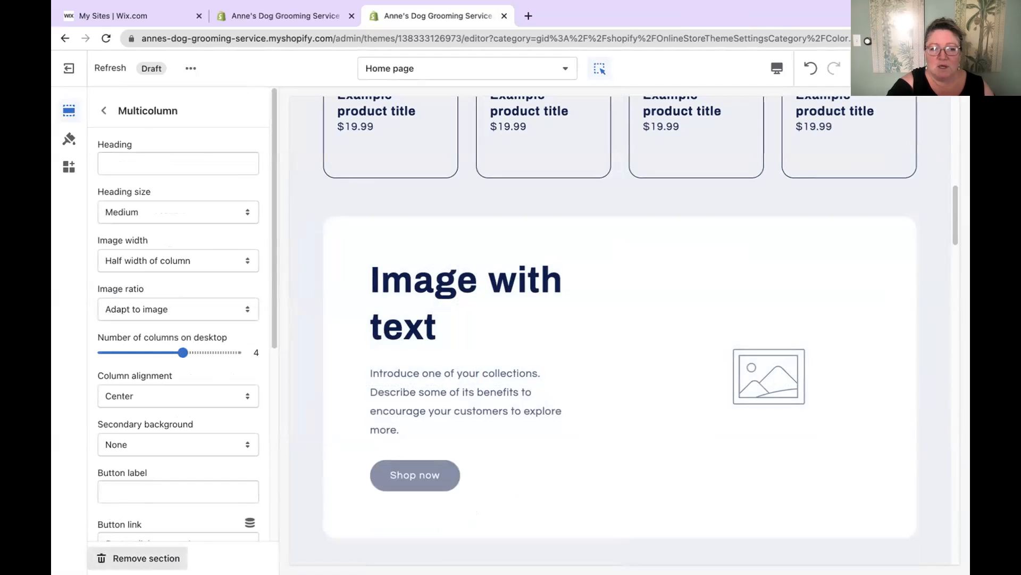
left_click(139, 558)
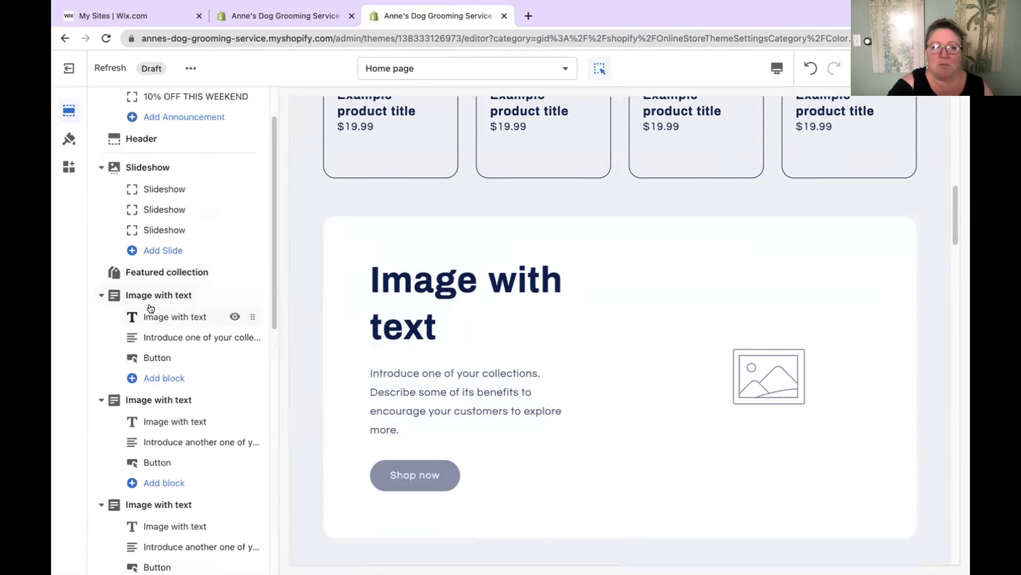
Step: Add a Featured collection section to the home page and move it between the second and third Image with text sections
scroll(149, 314, "down", 5)
scroll(150, 308, "down", 5)
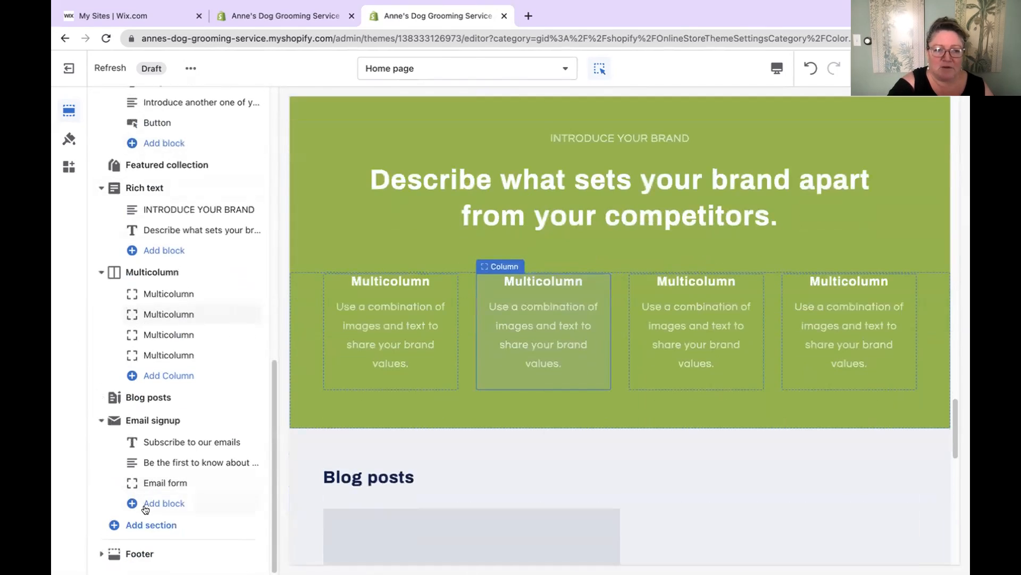
left_click(113, 523)
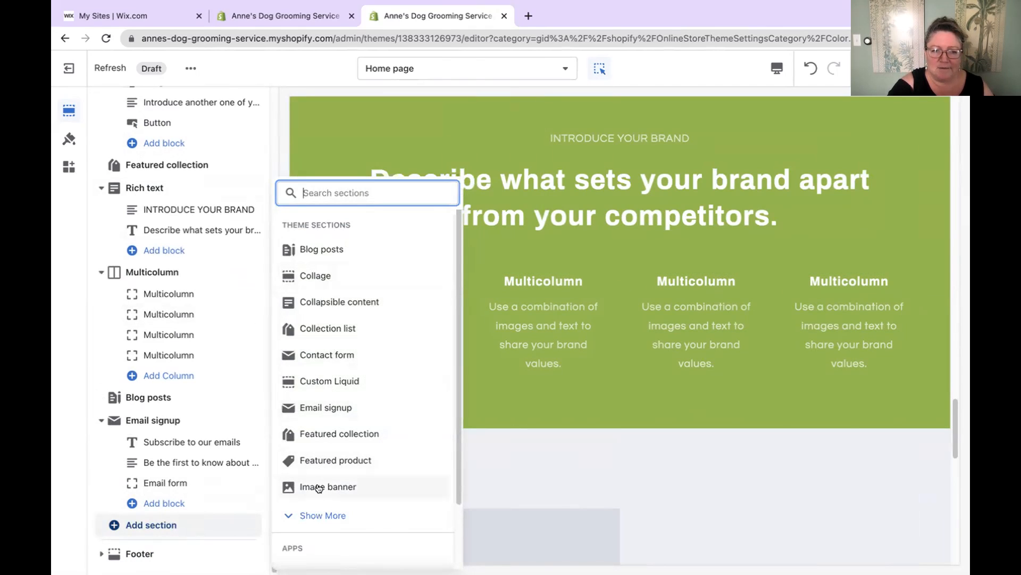
left_click(328, 436)
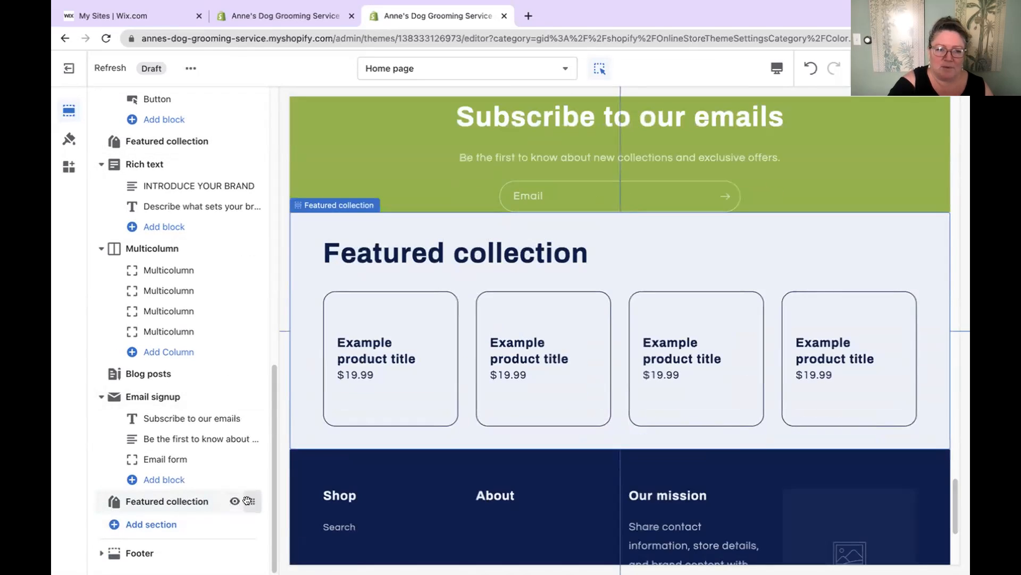
left_click_drag(248, 501, 178, 222)
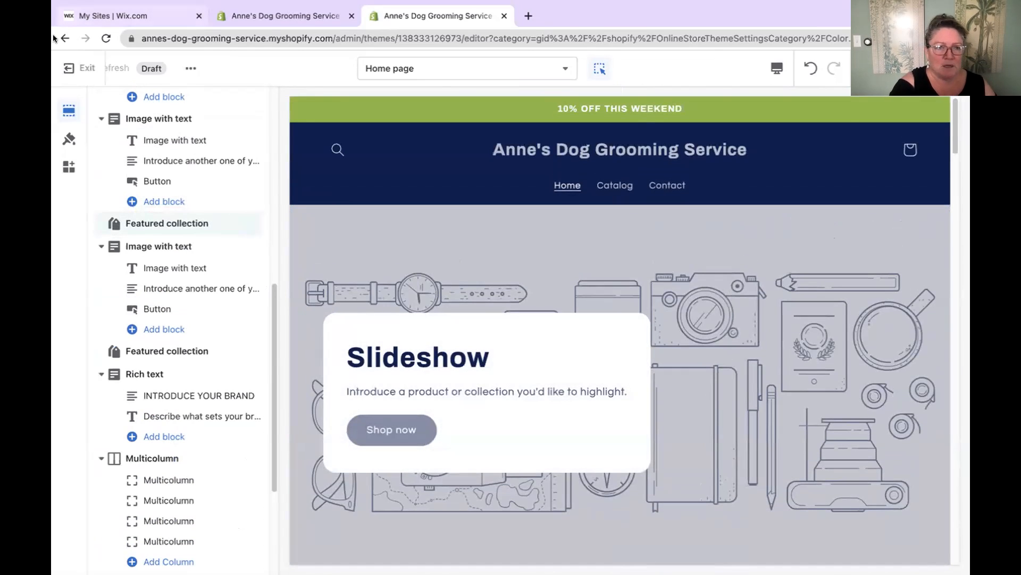
Step: Review the Slideshow section's layout, slide height, pagination and auto-rotate settings, and return to the section list
mouse_move(172, 113)
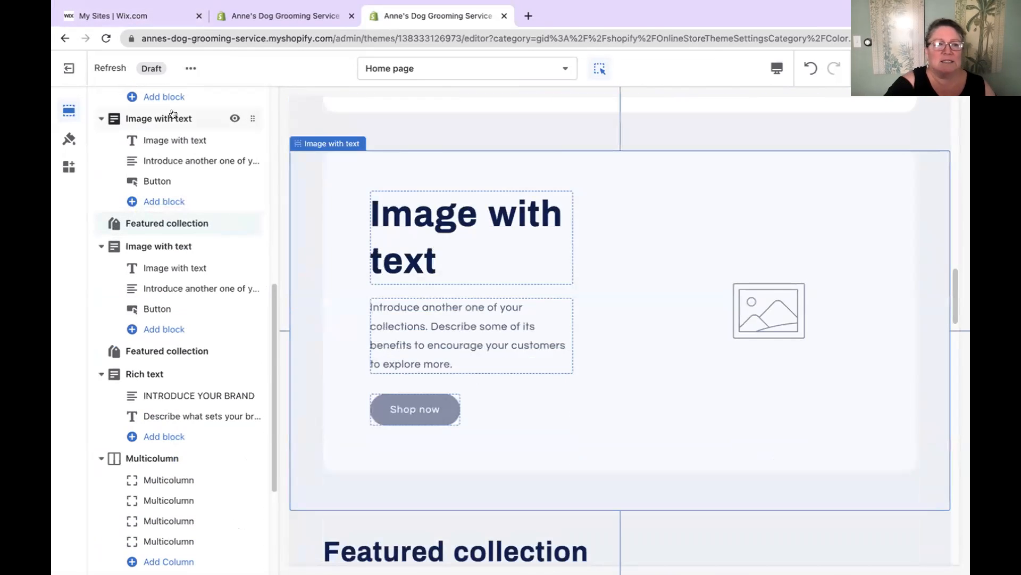
scroll(162, 122, "up", 10)
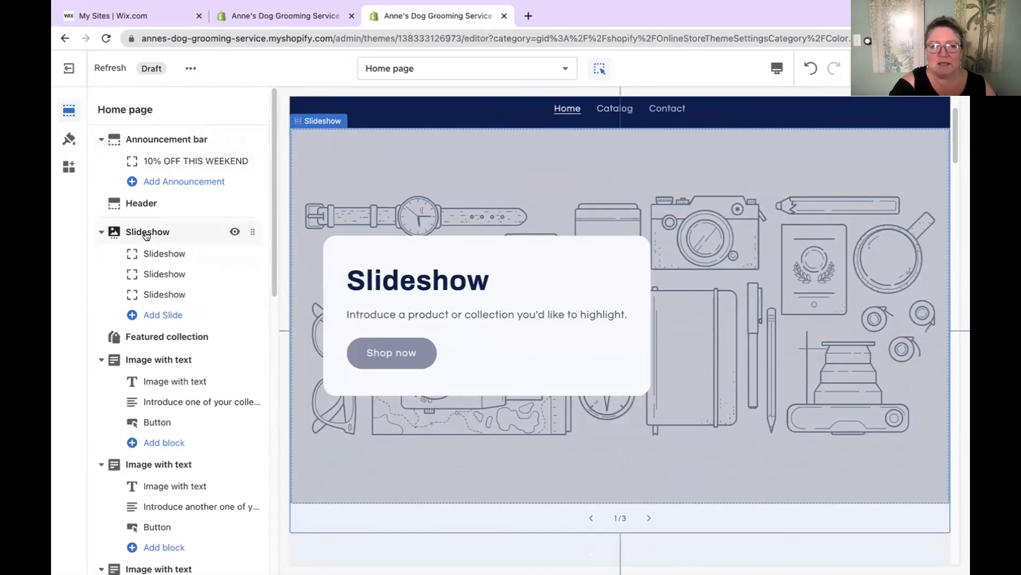
left_click(147, 233)
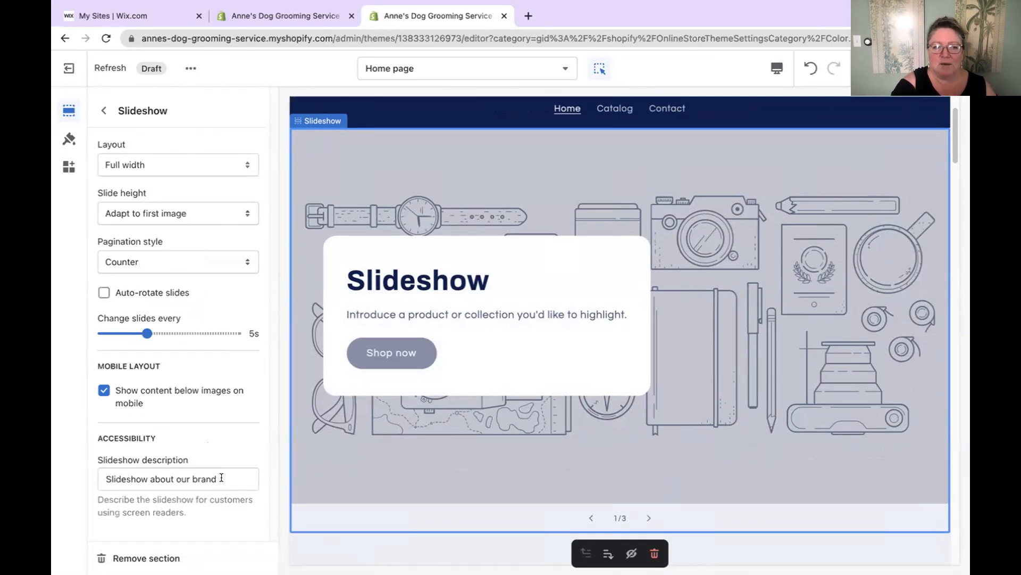
left_click(105, 111)
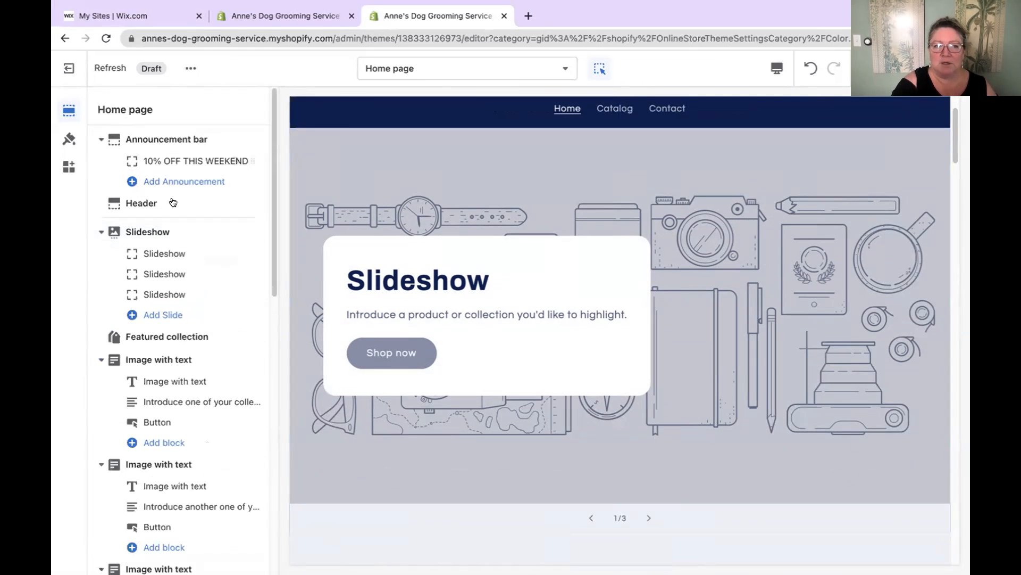
Step: Upload the dog_grooming_3 picture from the computer and set it as the first slide's image
left_click(171, 255)
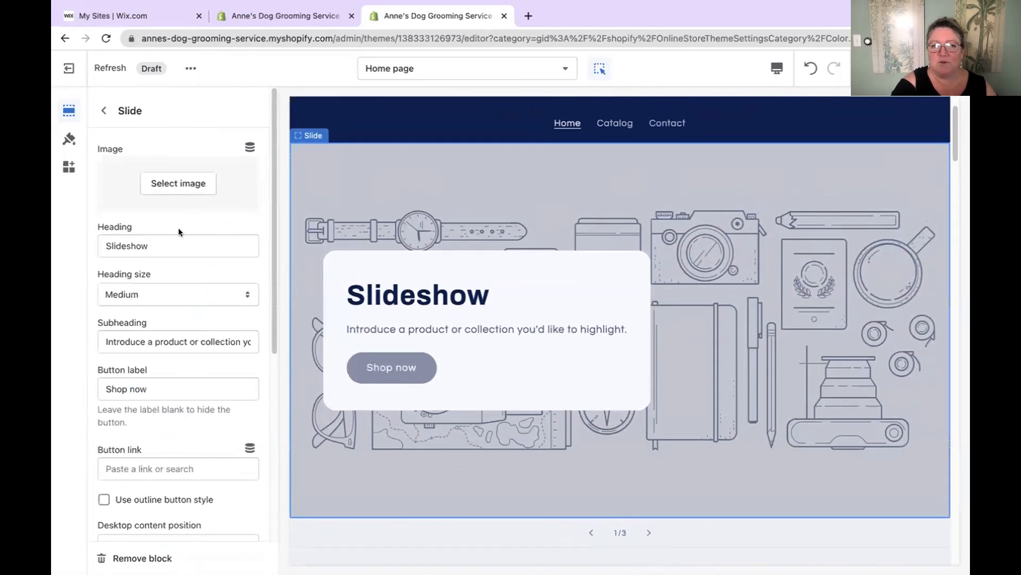
left_click(183, 184)
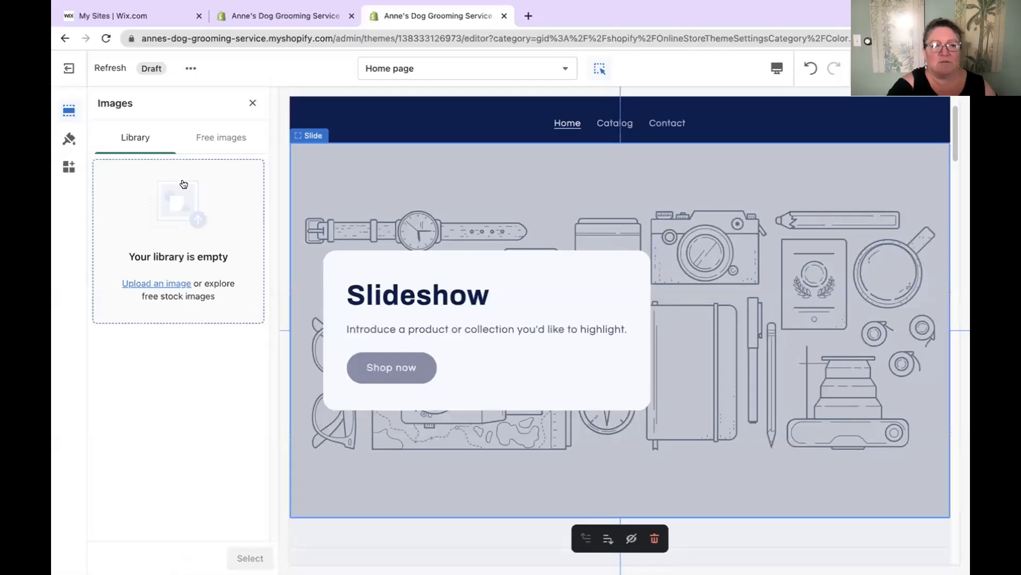
left_click(164, 284)
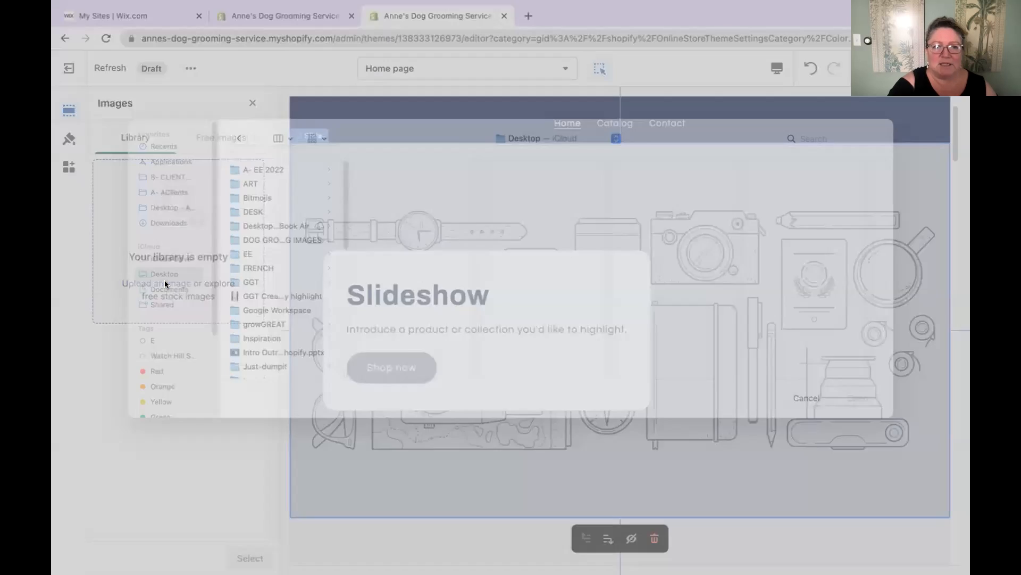
left_click(269, 258)
double_click(403, 217)
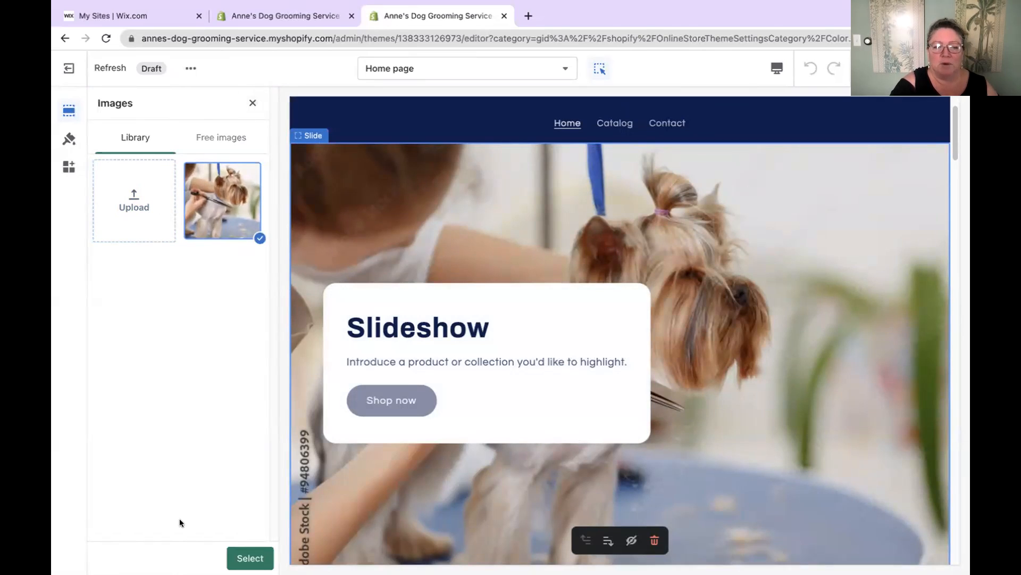
left_click(240, 558)
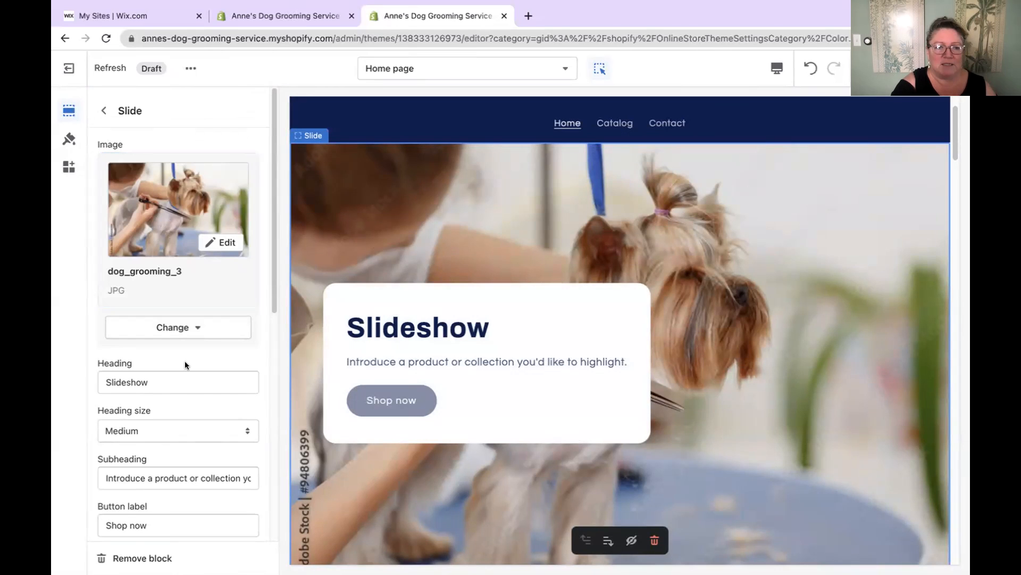
Step: Set the first slide's heading to "GROOMING BY ANNE" in capitals
left_click_drag(168, 381, 88, 367)
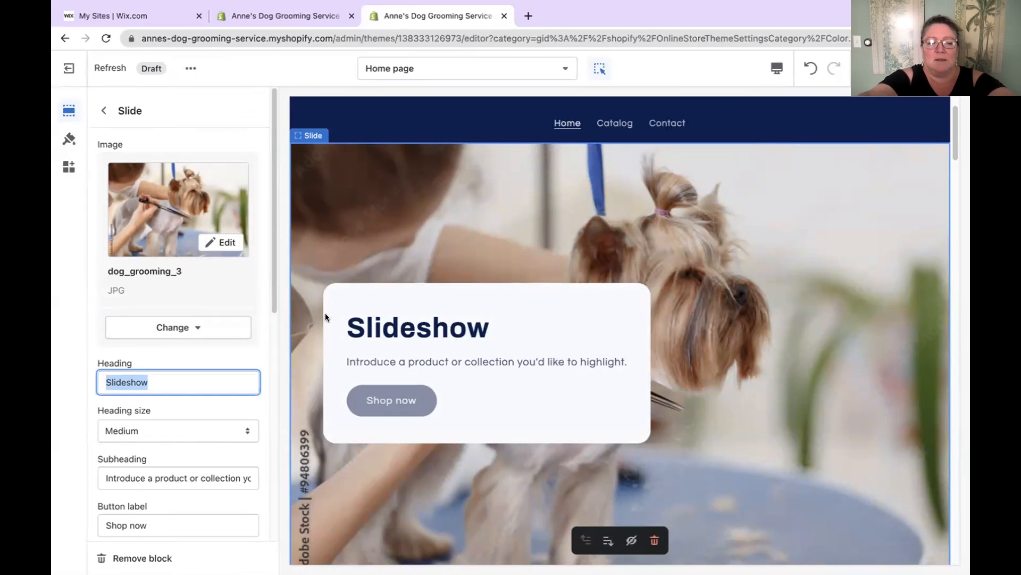
type("GROO")
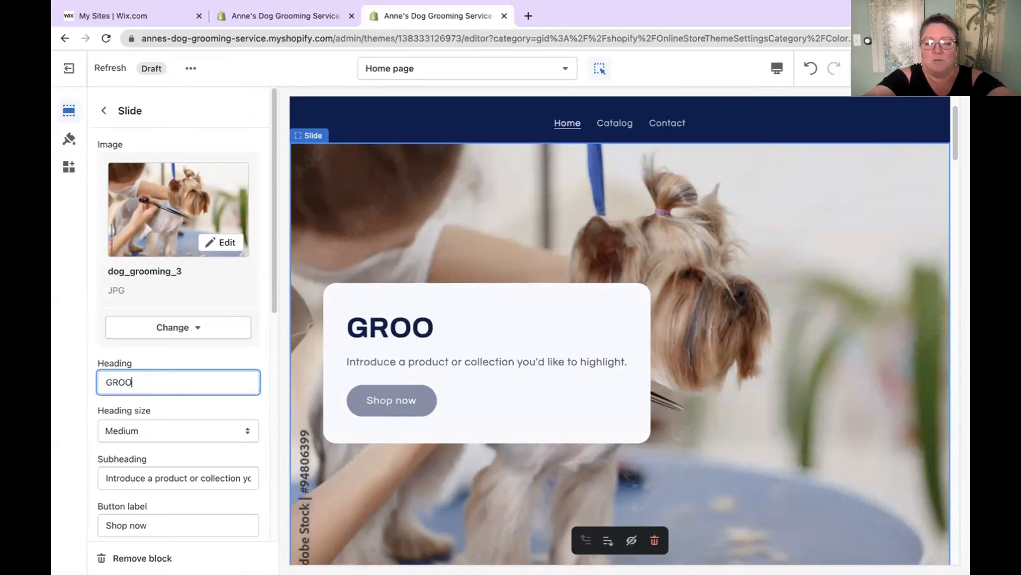
type("MING BY ANNE")
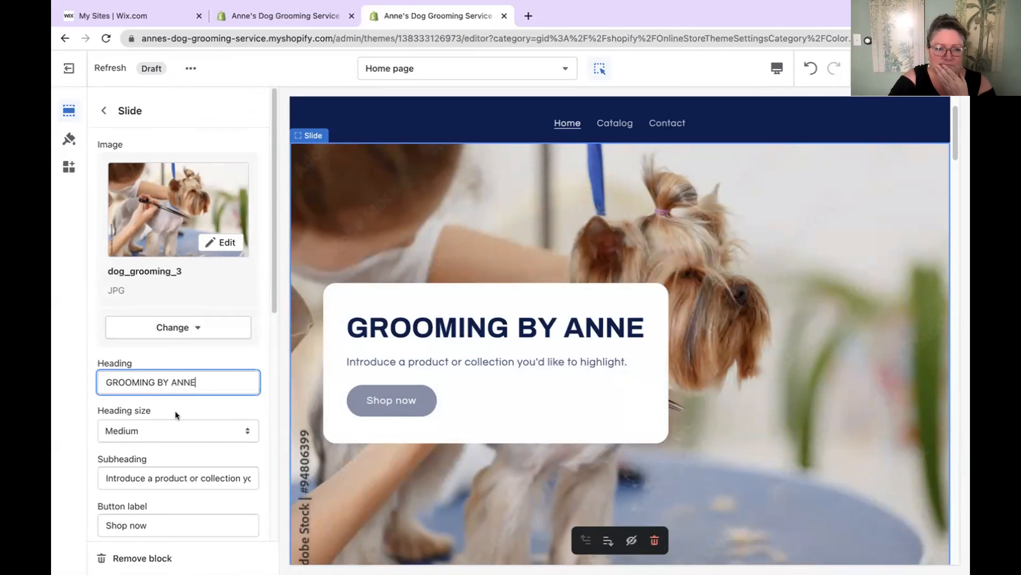
Step: Replace the first slide's heading with "Grooming by Anne" and set its heading size to Small
left_click_drag(211, 384, 52, 381)
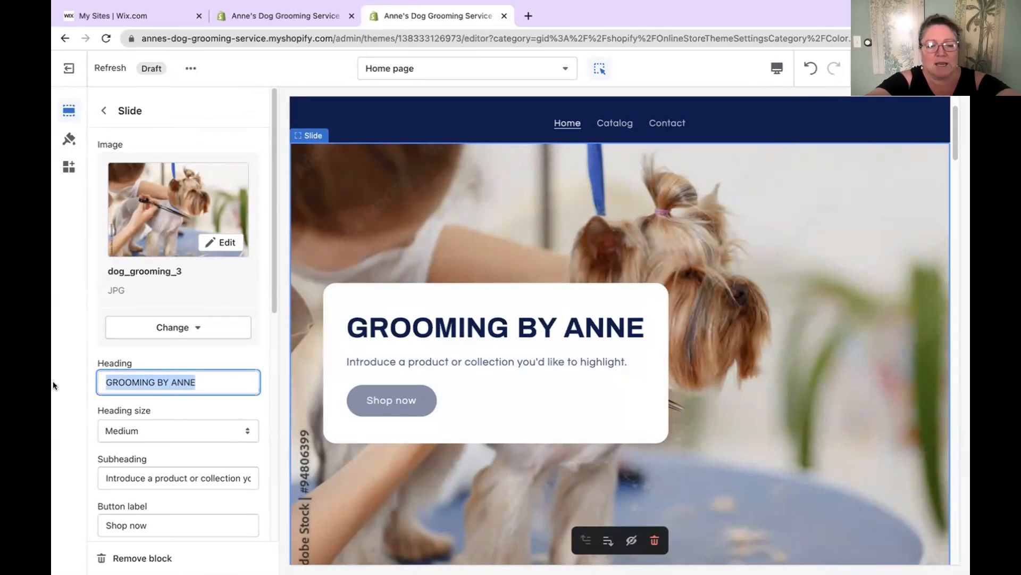
right_click(53, 381)
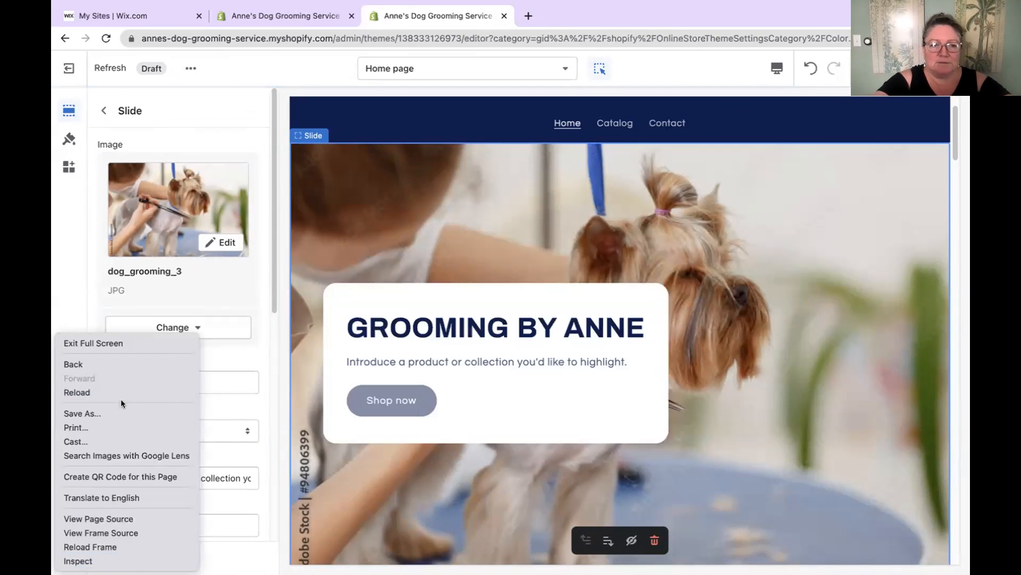
left_click(218, 355)
left_click_drag(218, 382, 56, 375)
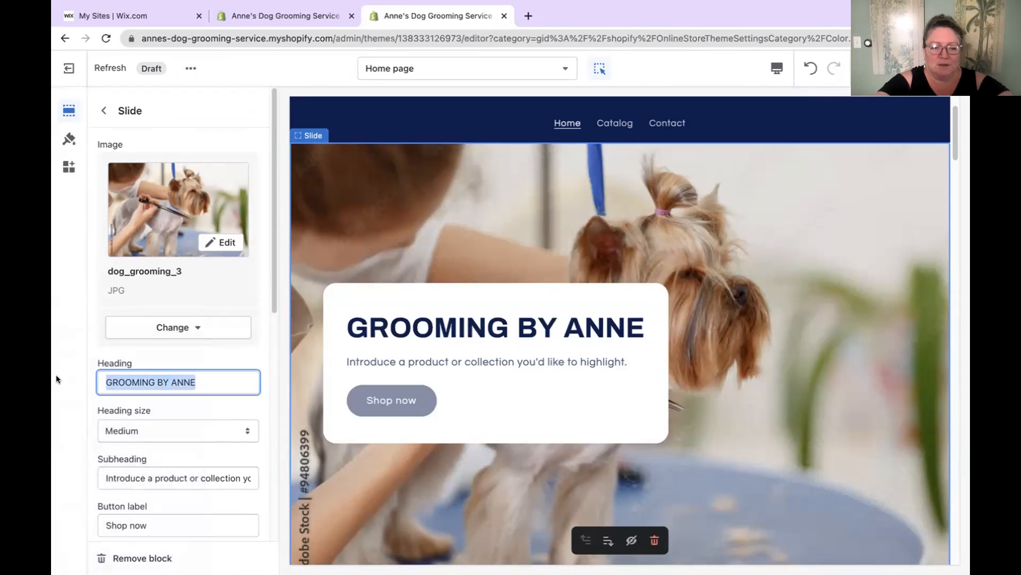
type("G")
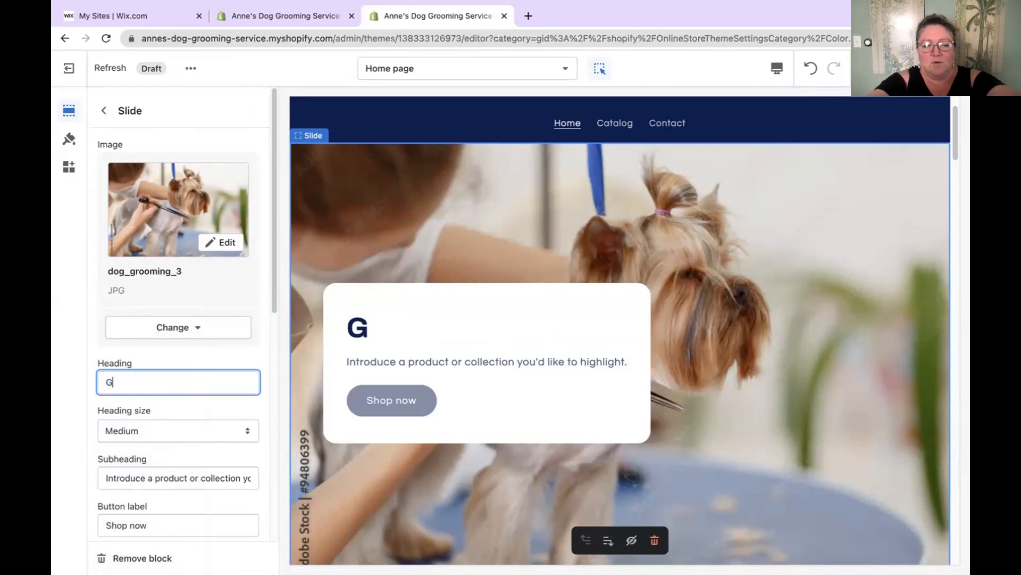
type("eooming by Annw")
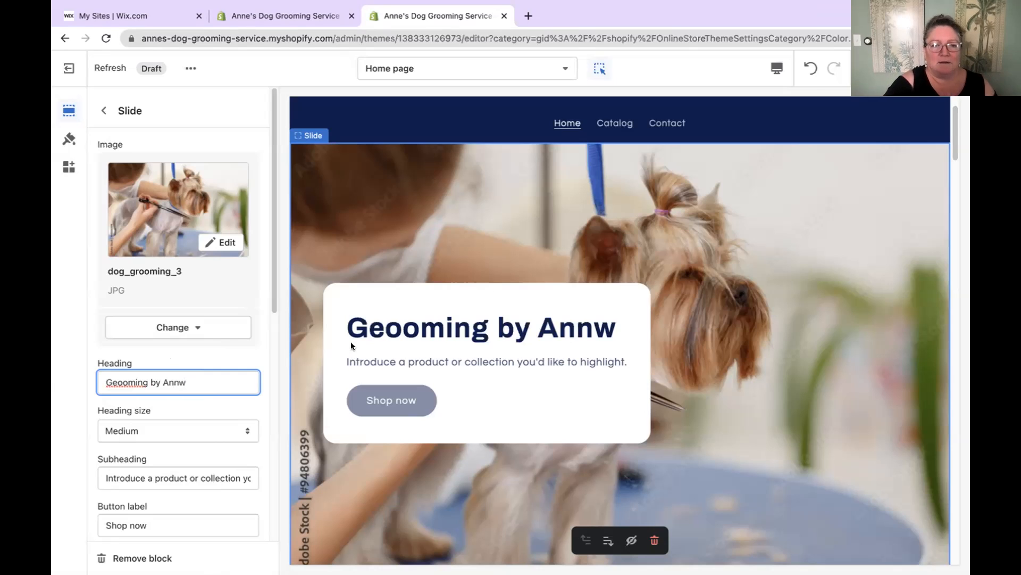
key("BackSpace")
type("r")
left_click(137, 427)
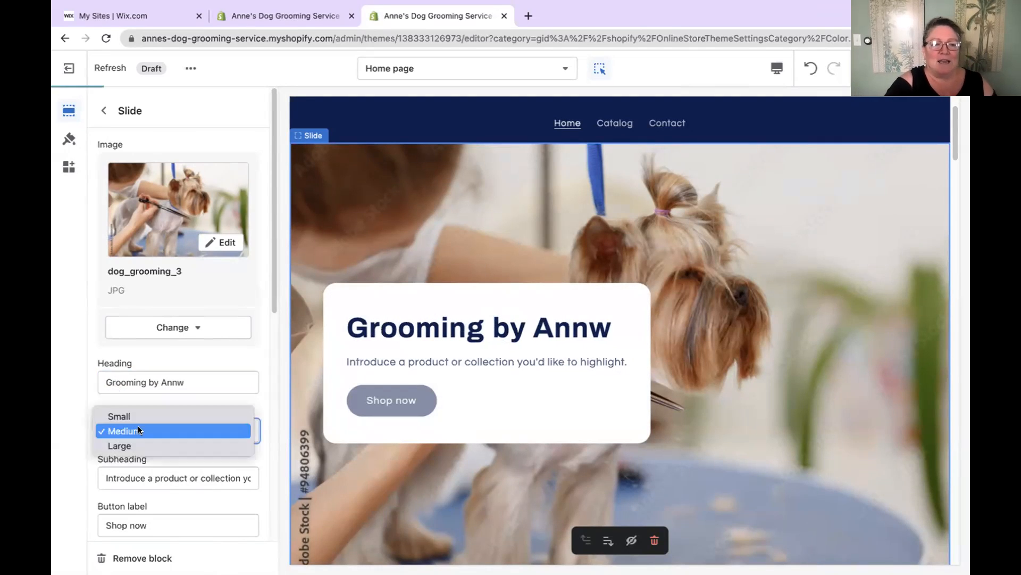
left_click(136, 416)
left_click(185, 381)
key("BackSpace")
type("e")
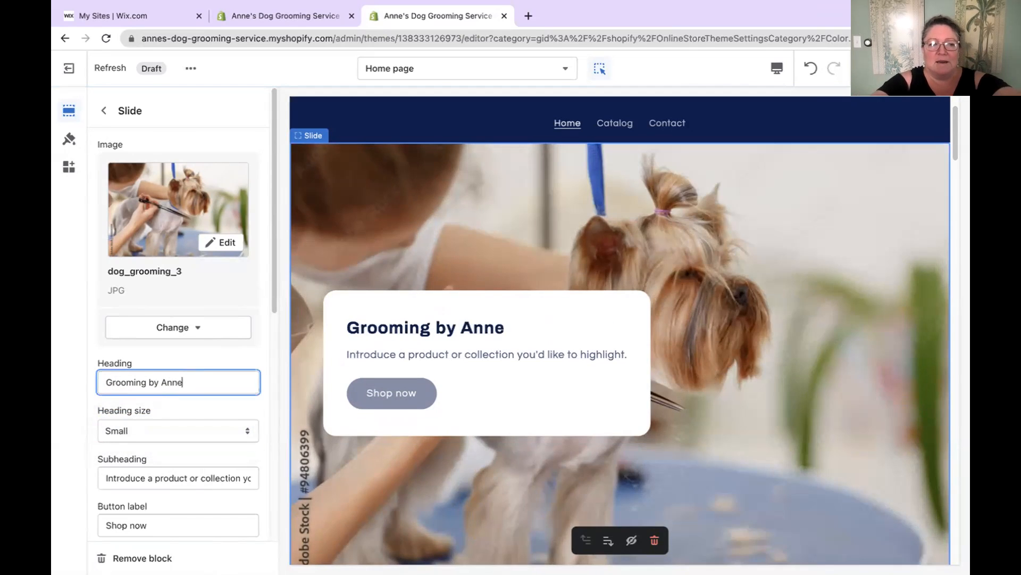
Step: Replace the first slide's subheading with "bring in your dog"
left_click(202, 459)
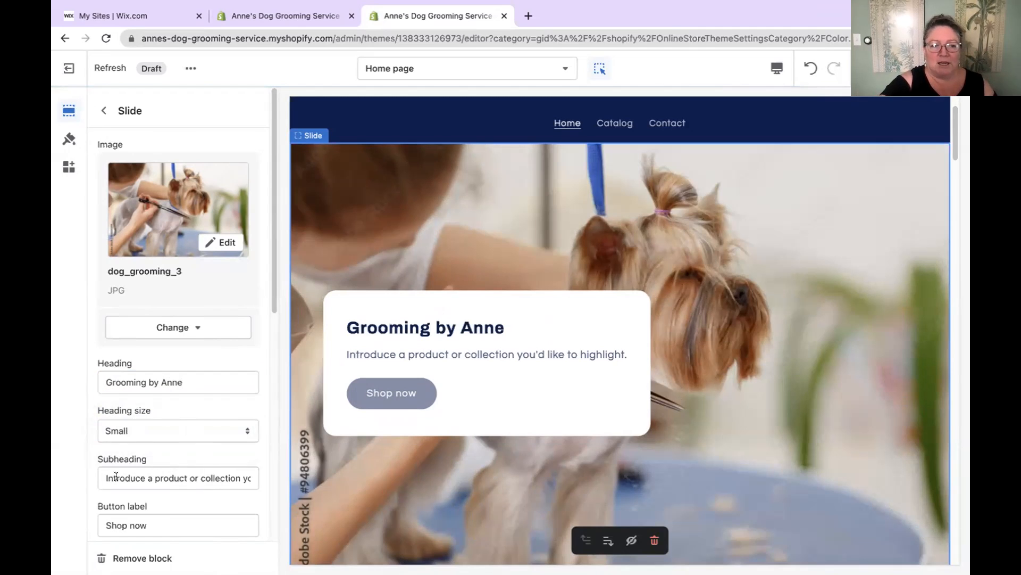
left_click_drag(105, 477, 396, 486)
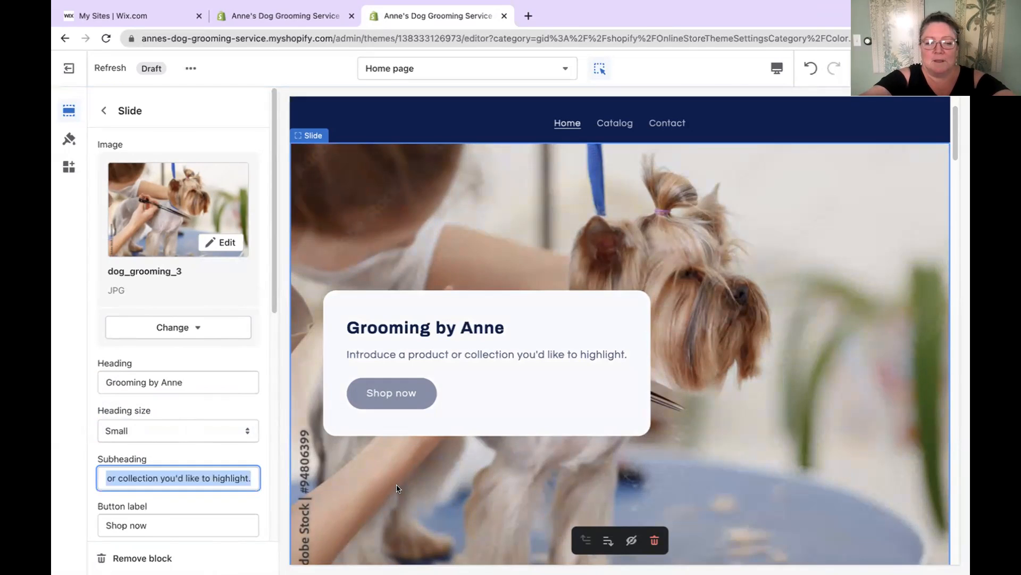
type("bring in yo")
type("r")
type("ur ")
type("dog")
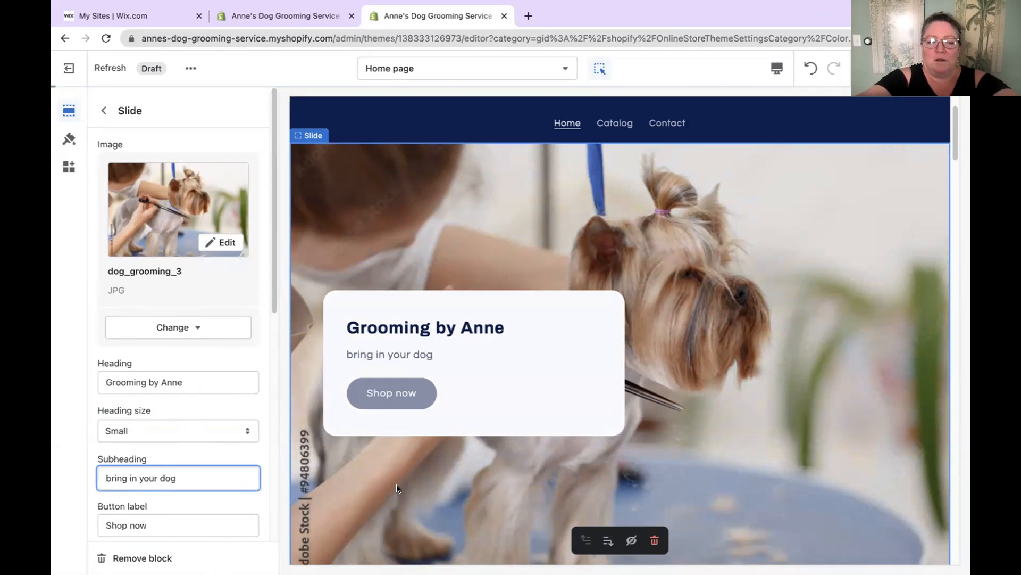
Step: Extend the first slide's subheading to read "bring in your dog today"
scroll(310, 537, "down", 8)
left_click(167, 430)
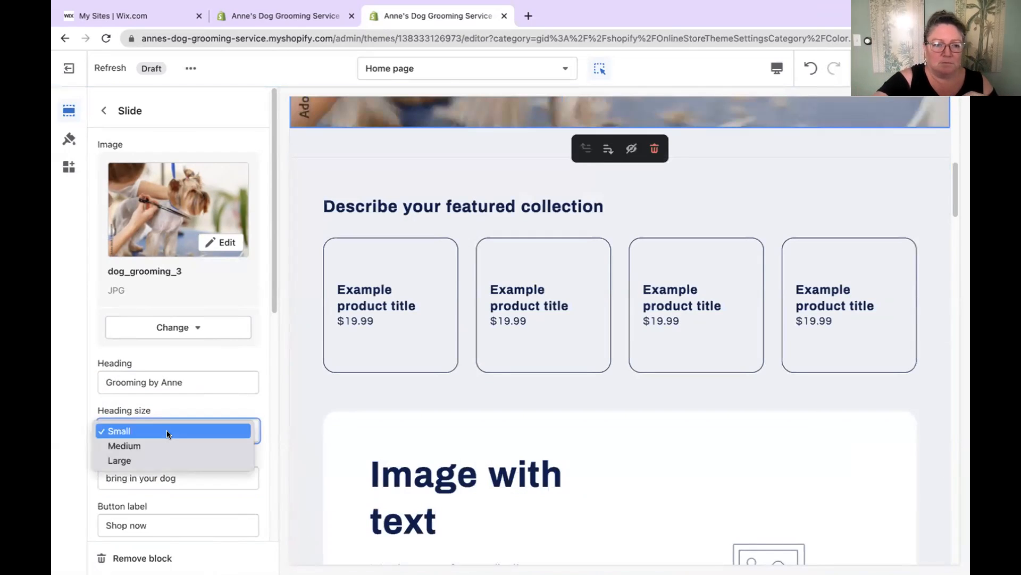
left_click(186, 478)
left_click(181, 476)
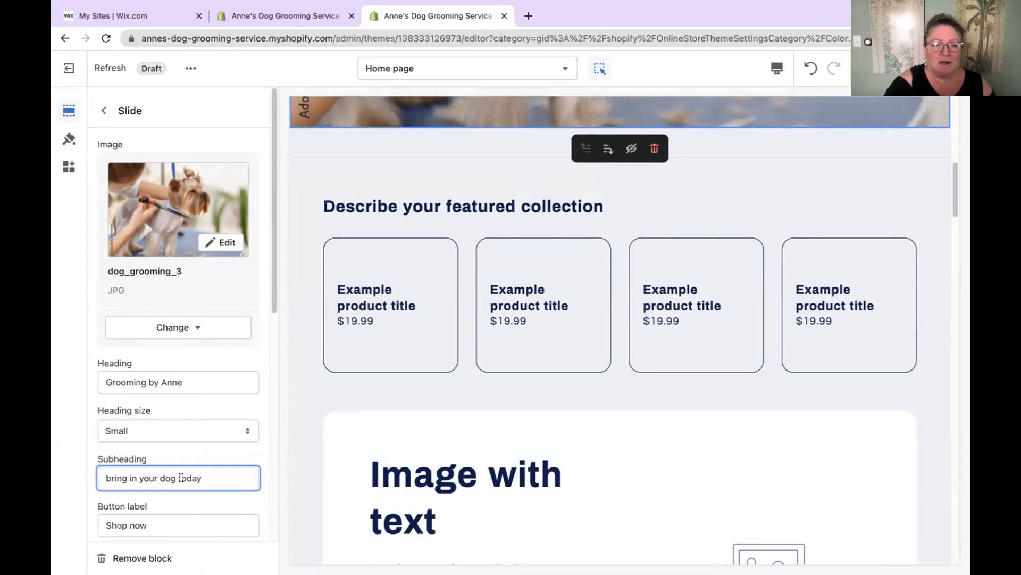
type("today")
left_click(211, 456)
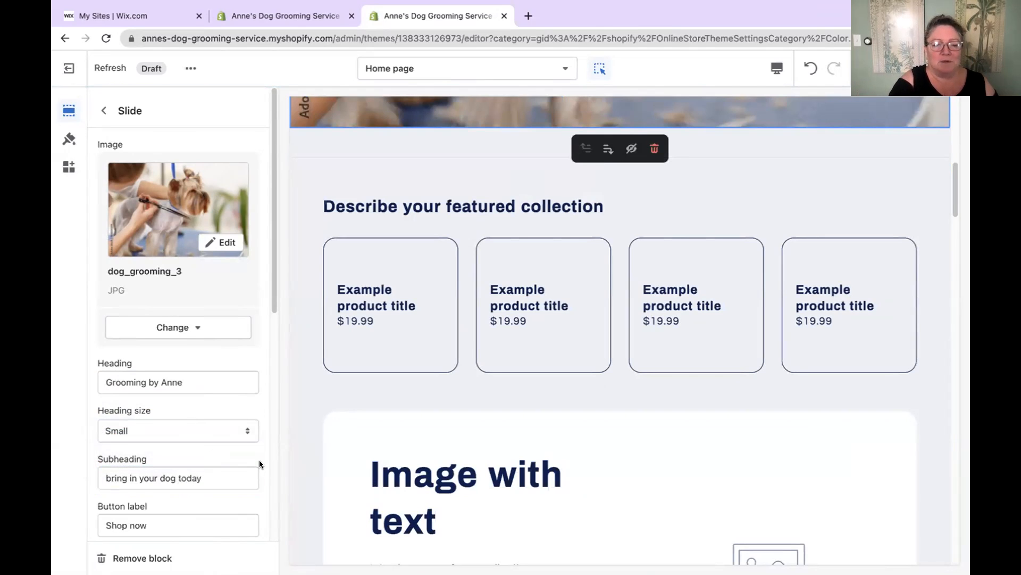
scroll(273, 288, "down", 4)
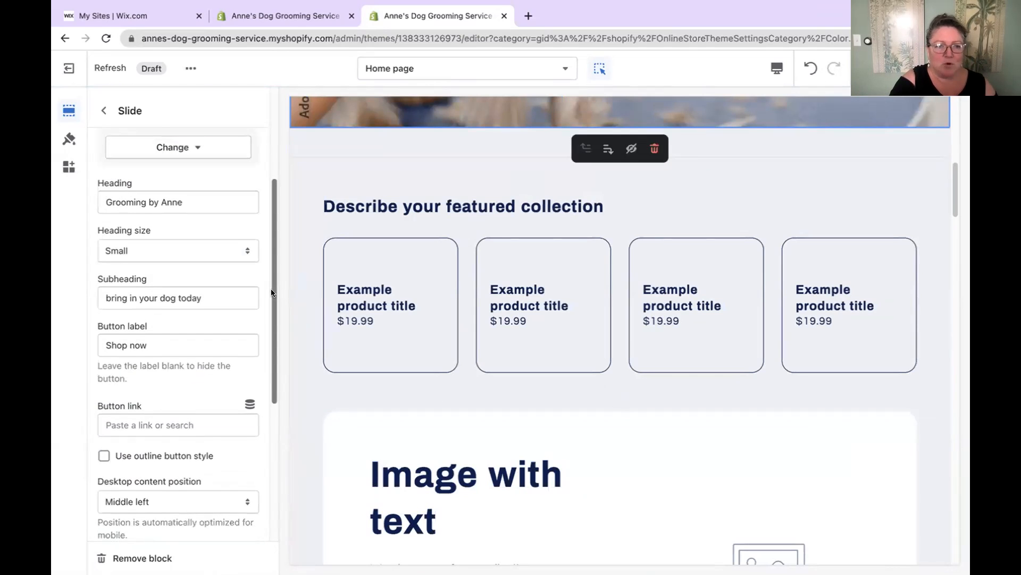
left_click(205, 291)
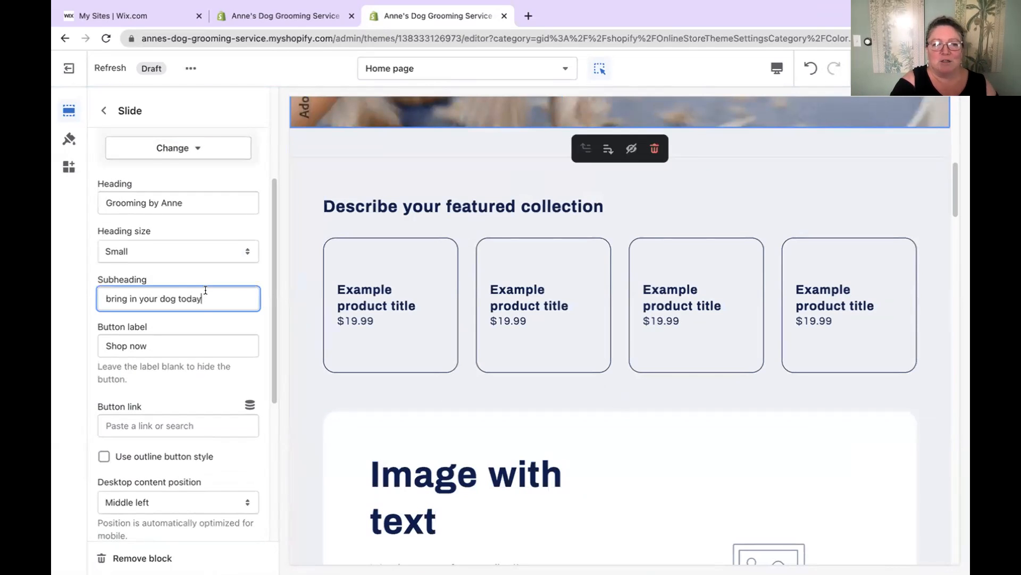
scroll(206, 290, "up", 4)
left_click(192, 228)
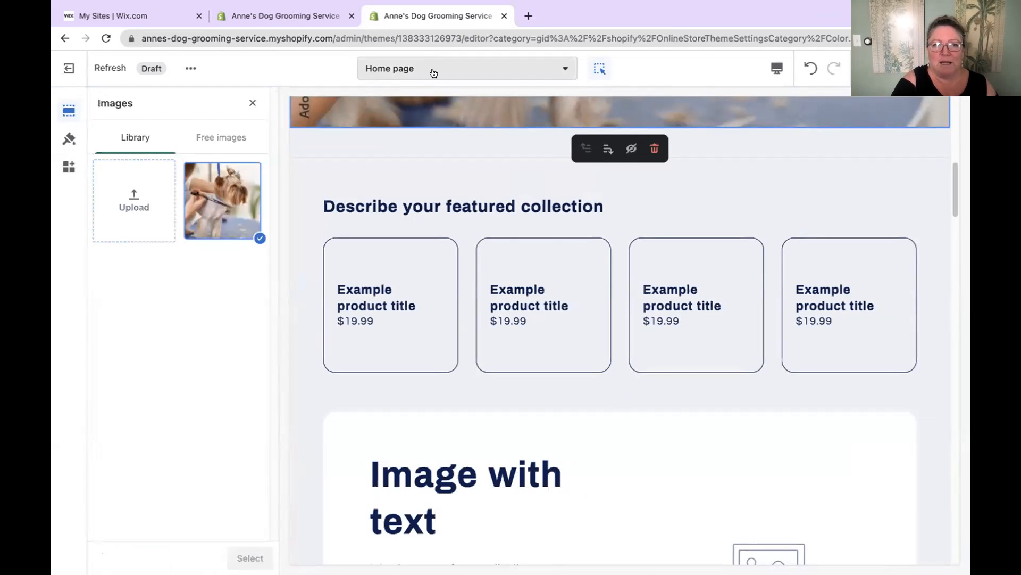
scroll(413, 117, "up", 8)
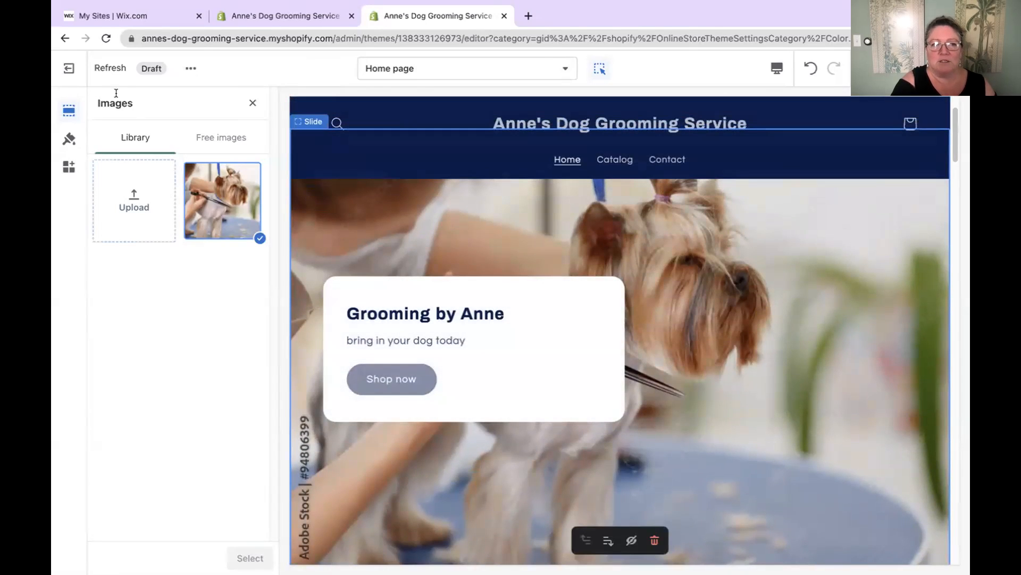
left_click(253, 103)
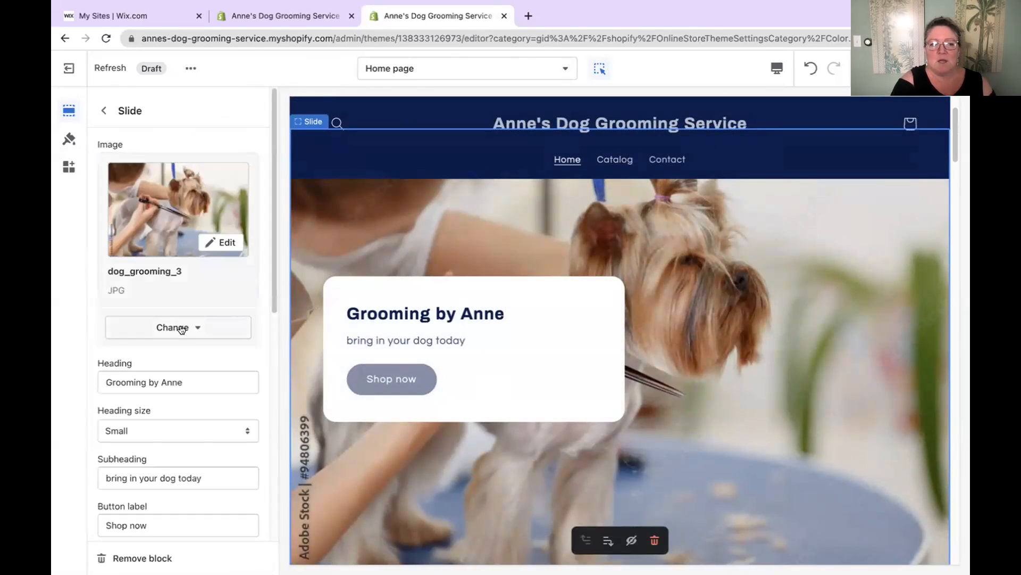
scroll(180, 327, "down", 1)
scroll(180, 332, "up", 2)
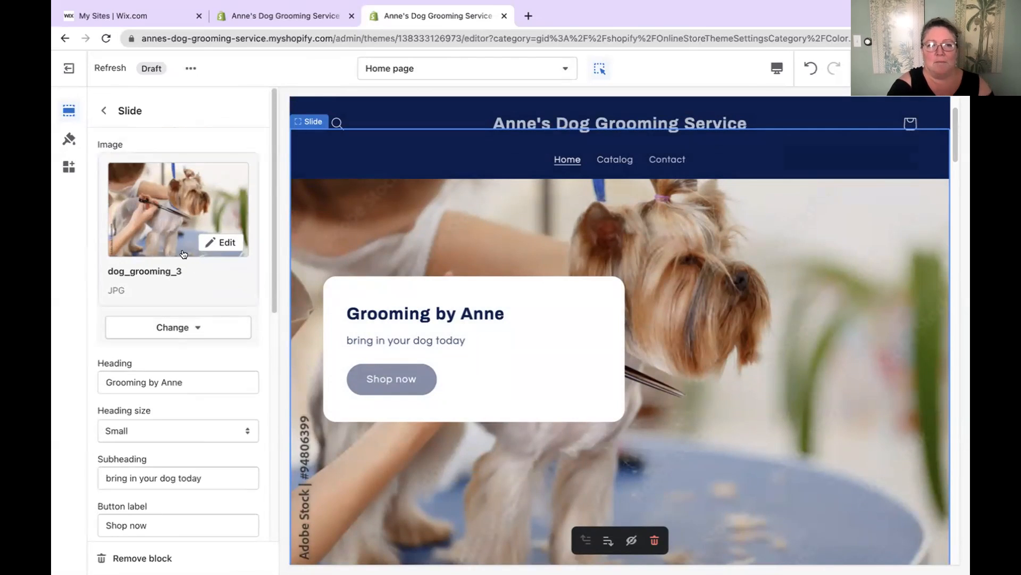
Step: Open the second slide of the slideshow and upload pet grooming.jpeg from the computer as its image
left_click(101, 111)
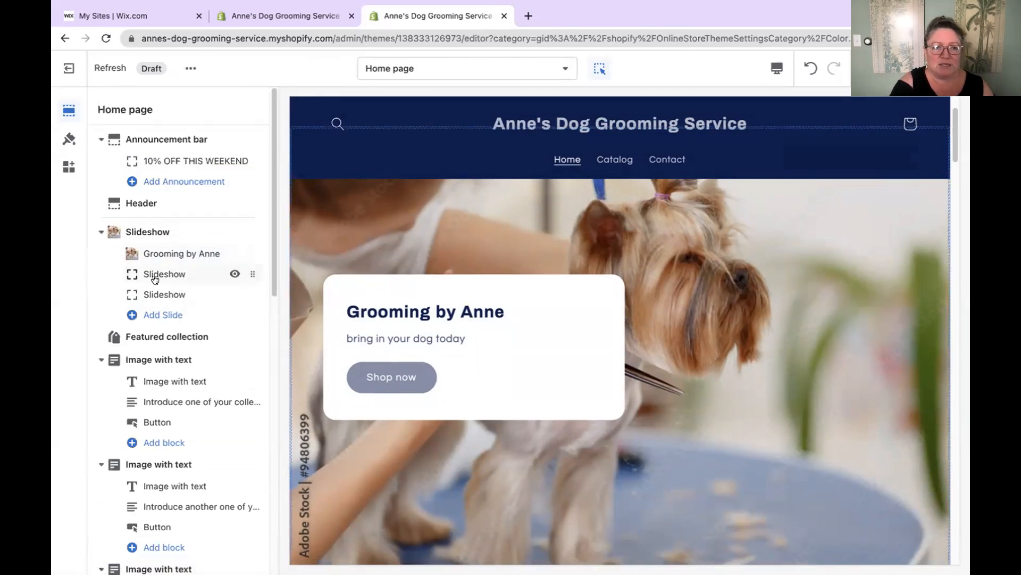
left_click(154, 275)
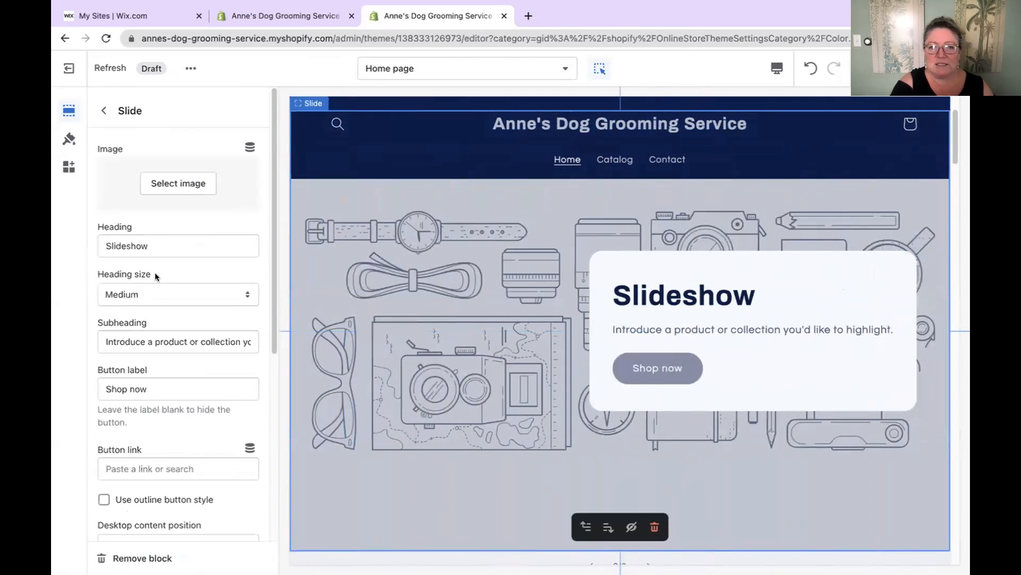
left_click(188, 182)
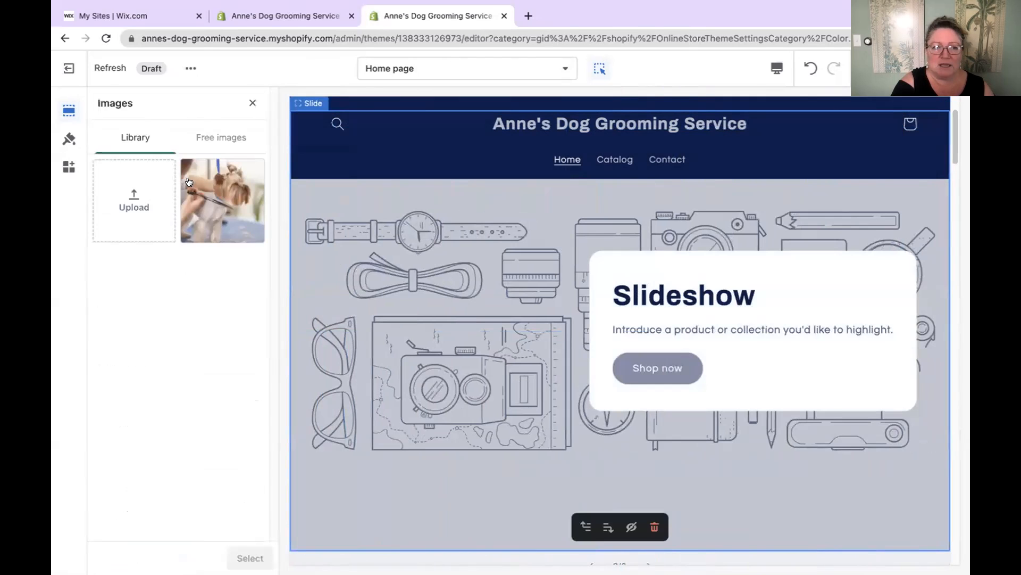
left_click(136, 195)
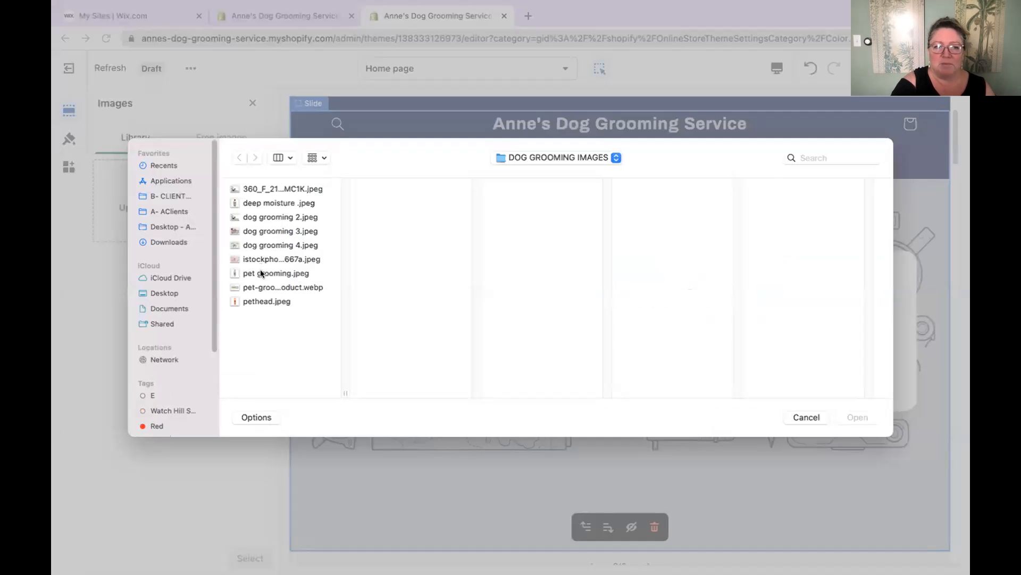
double_click(261, 274)
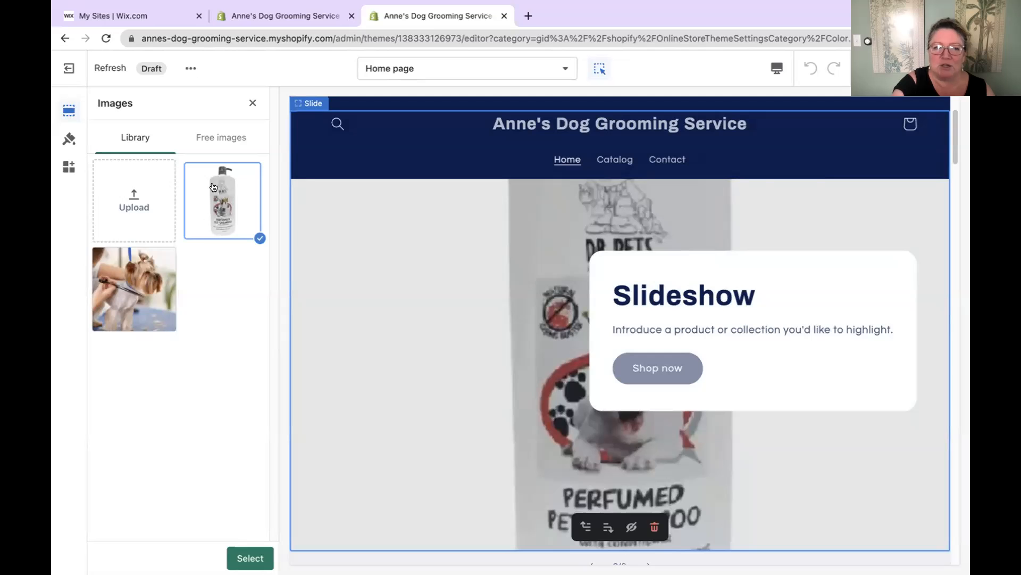
Step: Try to replace the second slide's image by uploading dog grooming 2.jpeg, and reopen the slide's settings
left_click(147, 193)
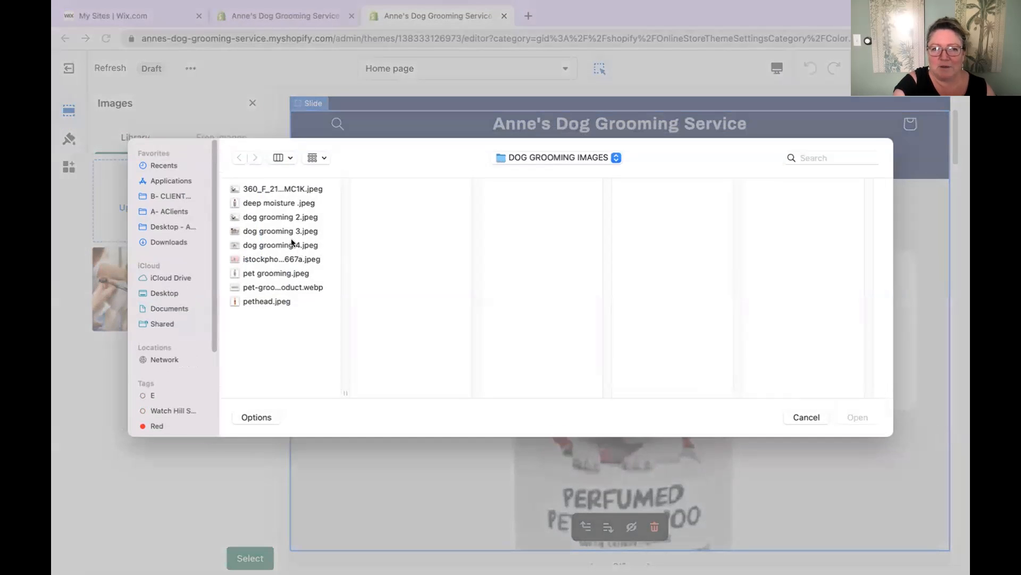
double_click(282, 216)
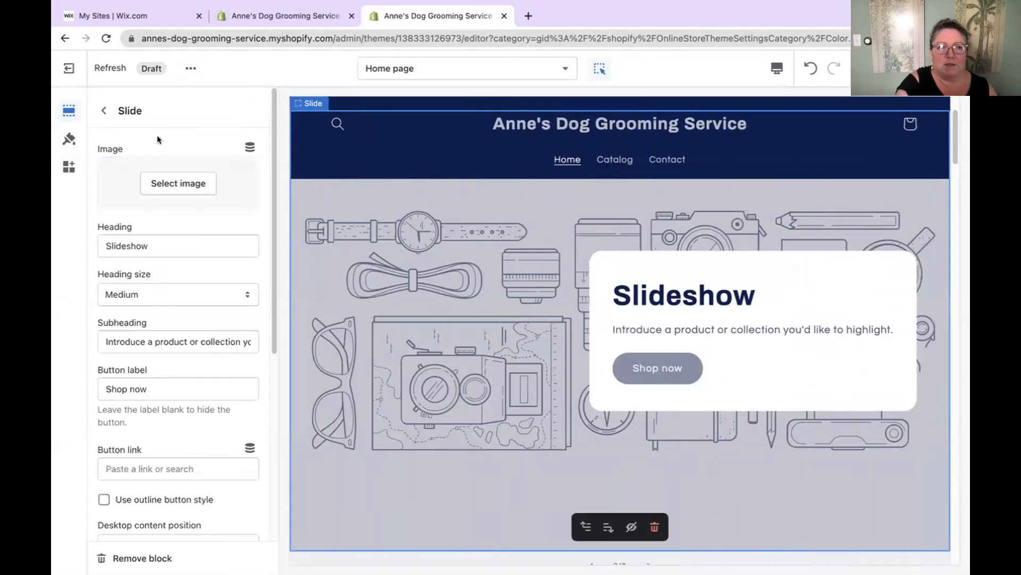
left_click(103, 110)
left_click(159, 273)
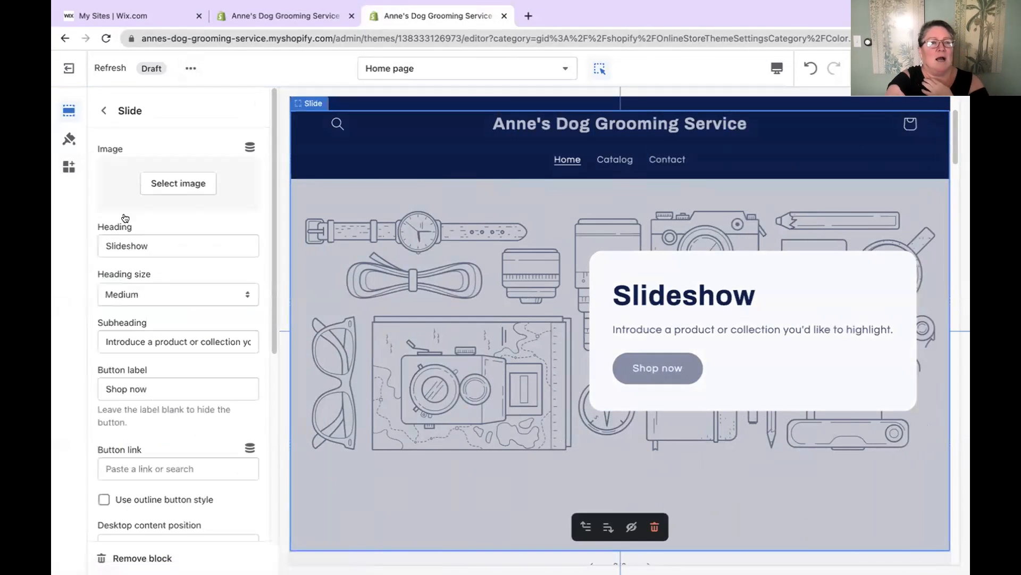
Step: Return to the home page's section list and look through the remaining sections down to the footer
left_click(101, 110)
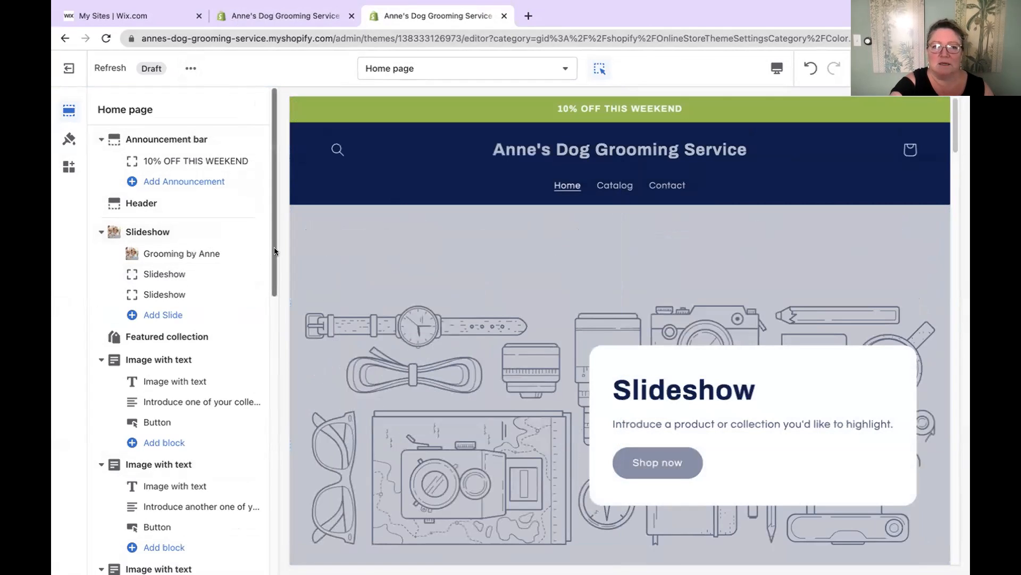
scroll(272, 249, "down", 7)
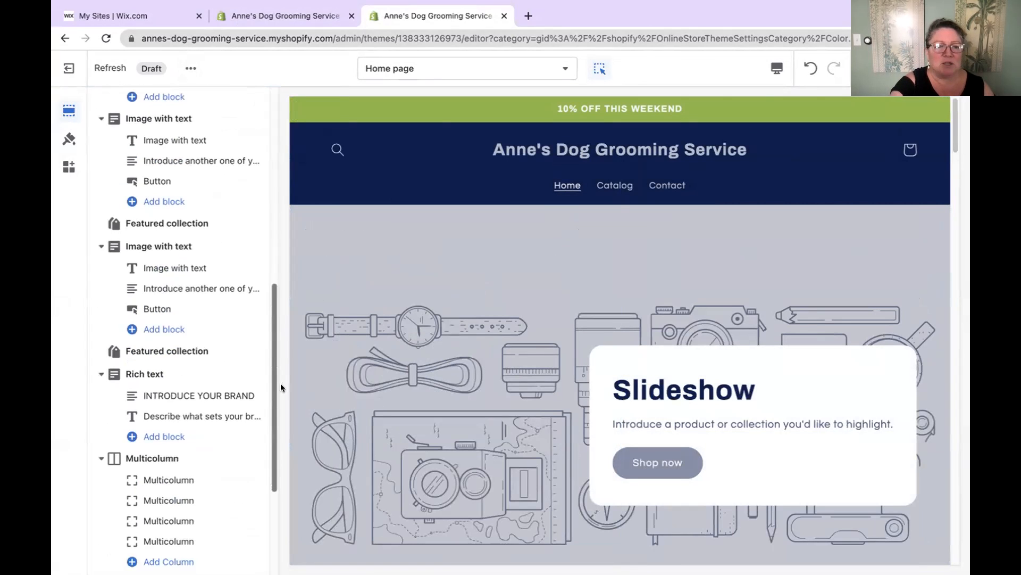
left_click_drag(292, 452, 289, 501)
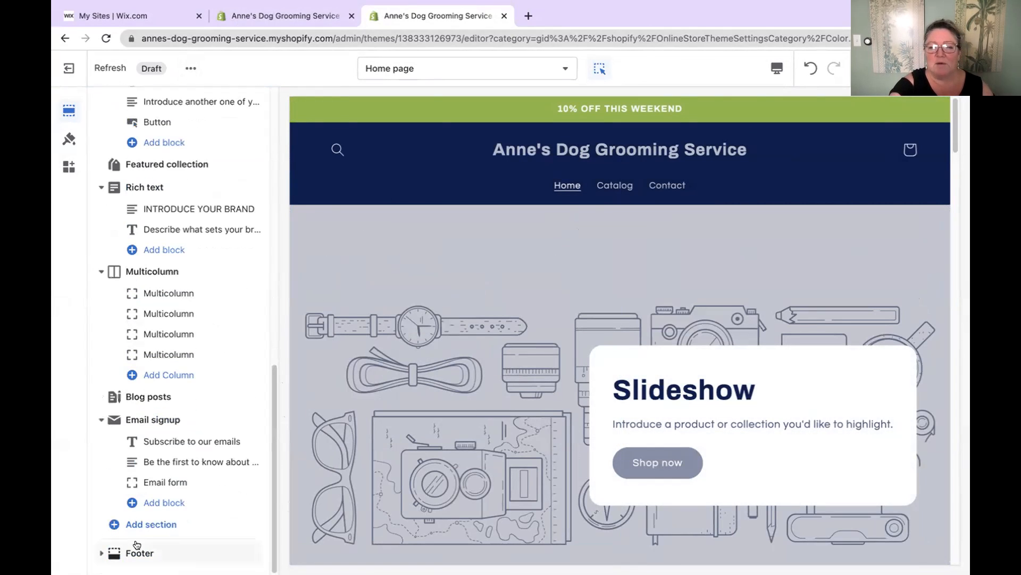
mouse_move(137, 543)
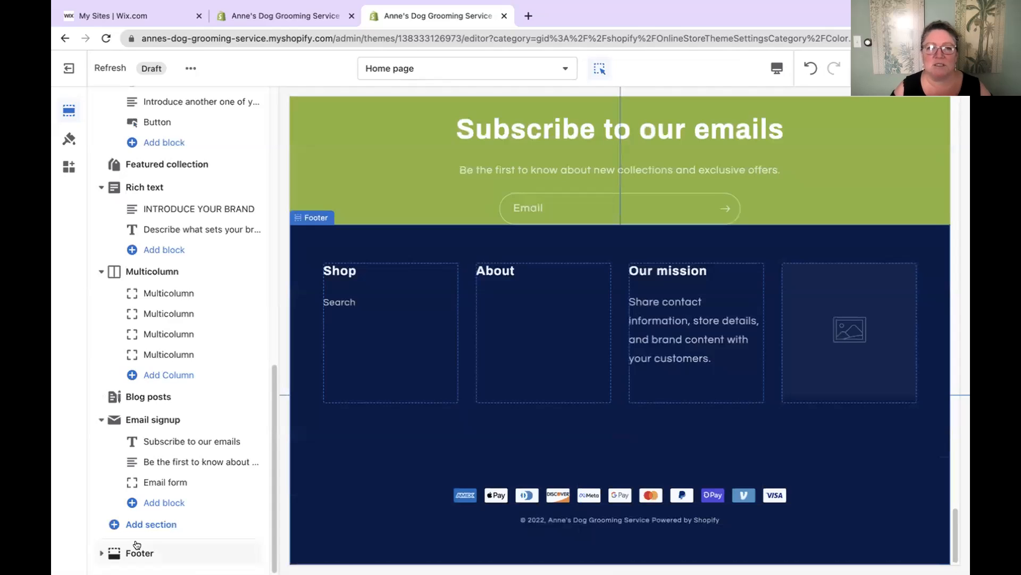